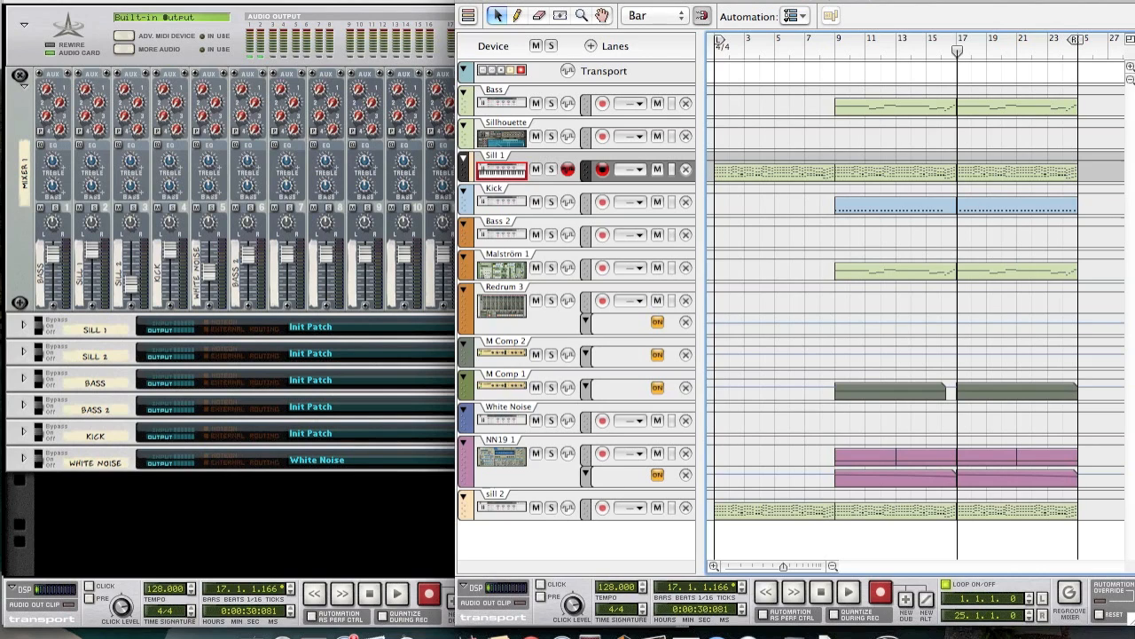
Close the finished song and bring up the new song's rack containing the empty Combinator.
{"action": "left_click", "coordinate": [470, 2]}
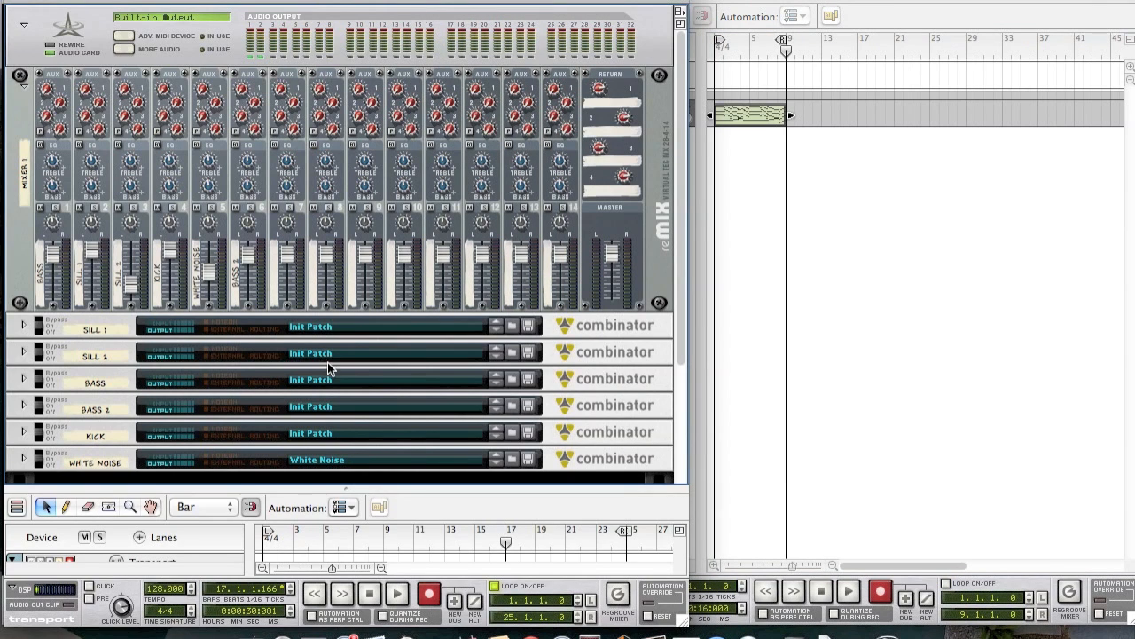
{"action": "key", "text": "super+w"}
{"action": "left_click", "coordinate": [524, 221]}
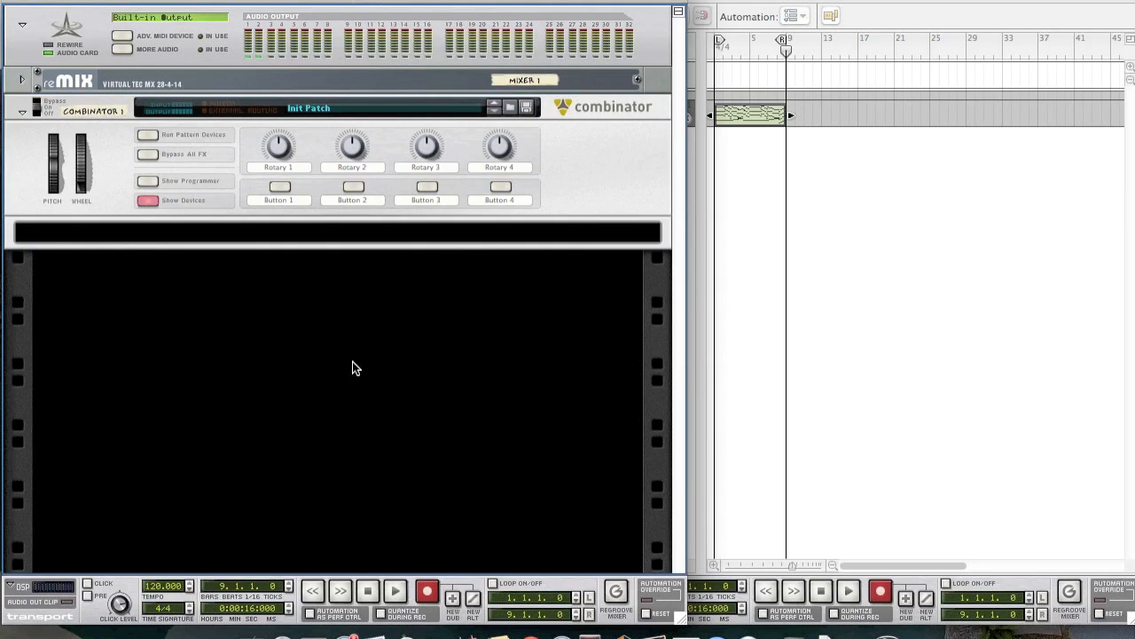
Create a Thor Polysonic Synthesizer inside the empty Combinator.
{"action": "left_click", "coordinate": [400, 235]}
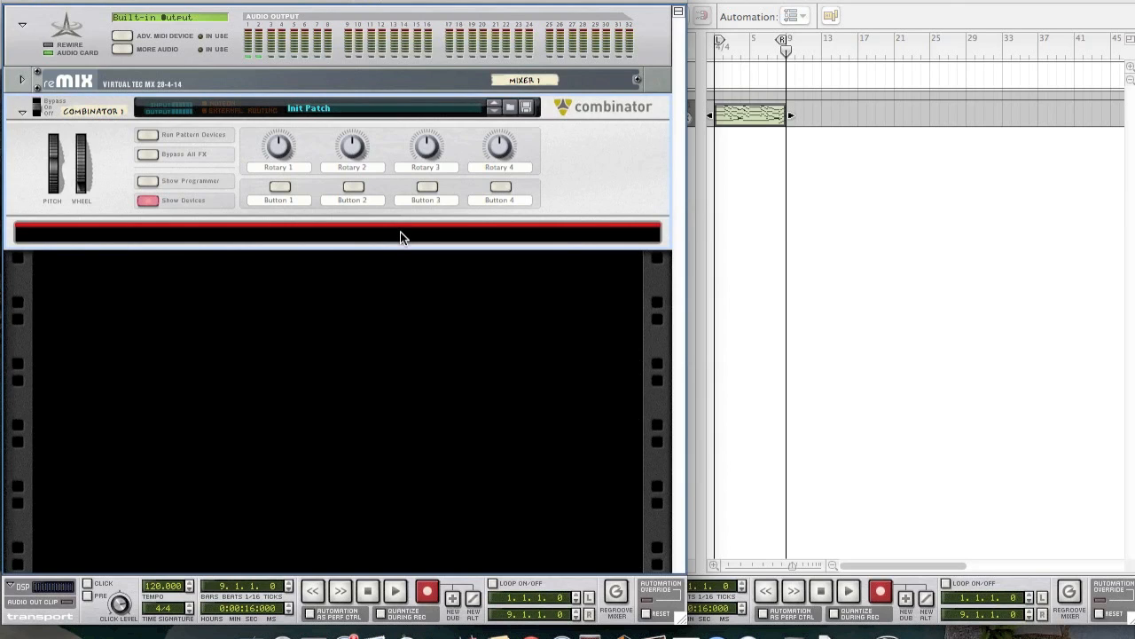
{"action": "left_click", "coordinate": [371, 295]}
{"action": "left_click", "coordinate": [394, 237]}
{"action": "left_click", "coordinate": [317, 285]}
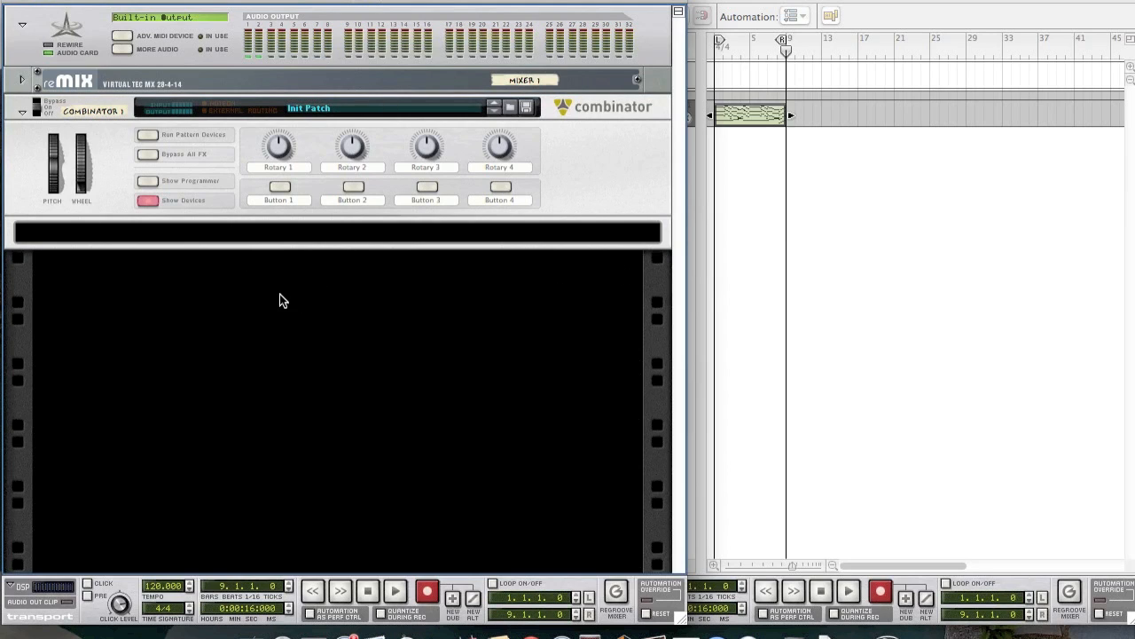
{"action": "left_click", "coordinate": [193, 238]}
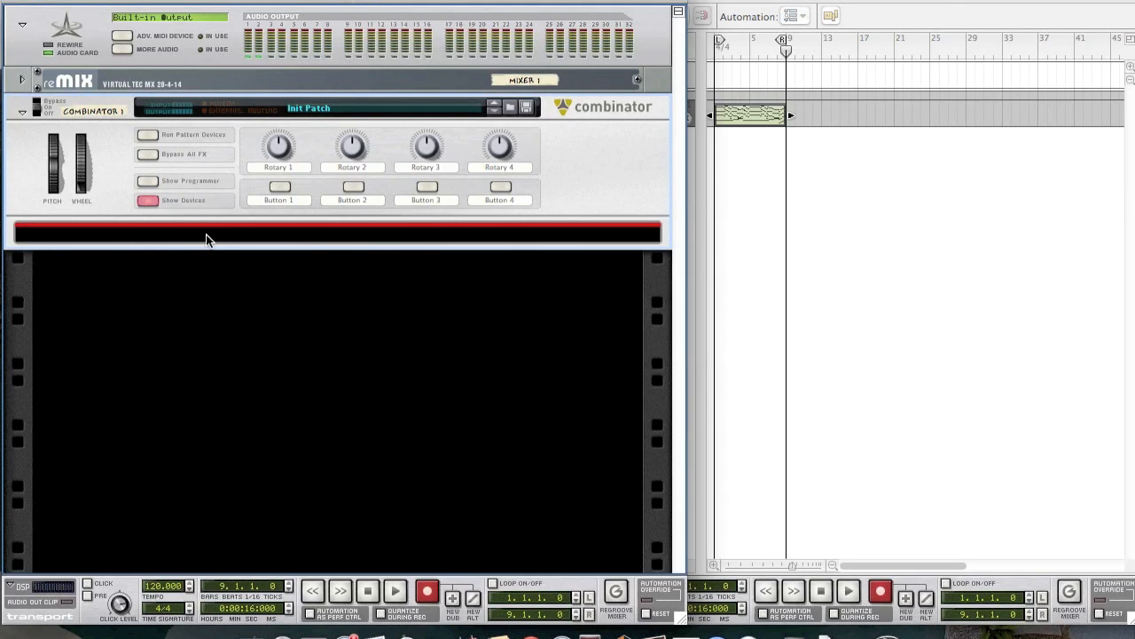
{"action": "right_click", "coordinate": [249, 234]}
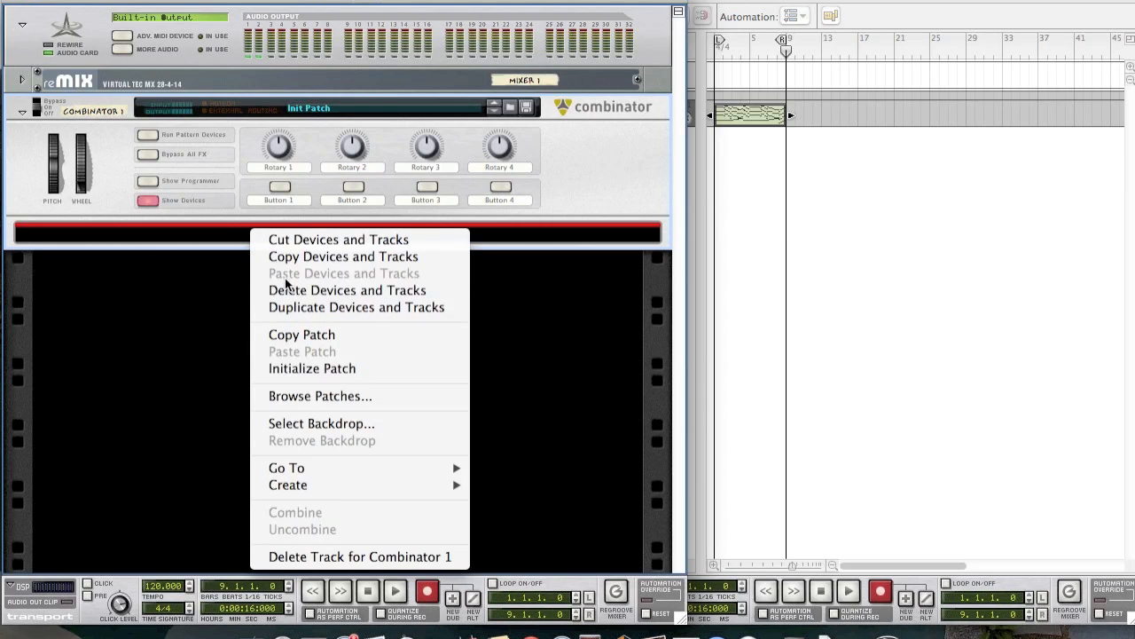
{"action": "mouse_move", "coordinate": [366, 487]}
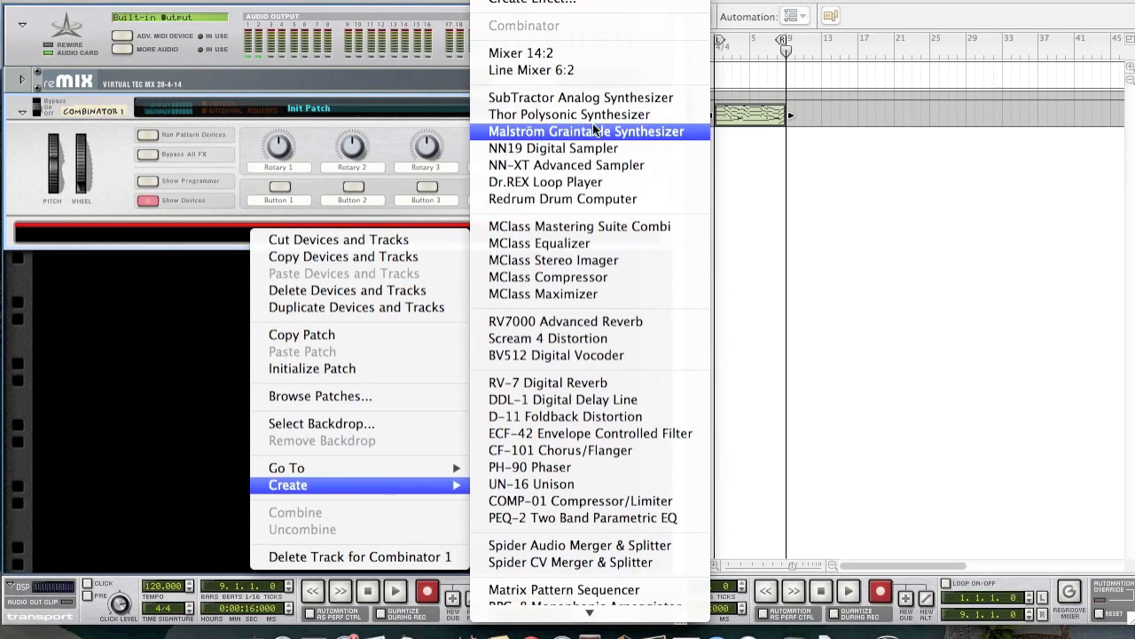
{"action": "left_click", "coordinate": [594, 112]}
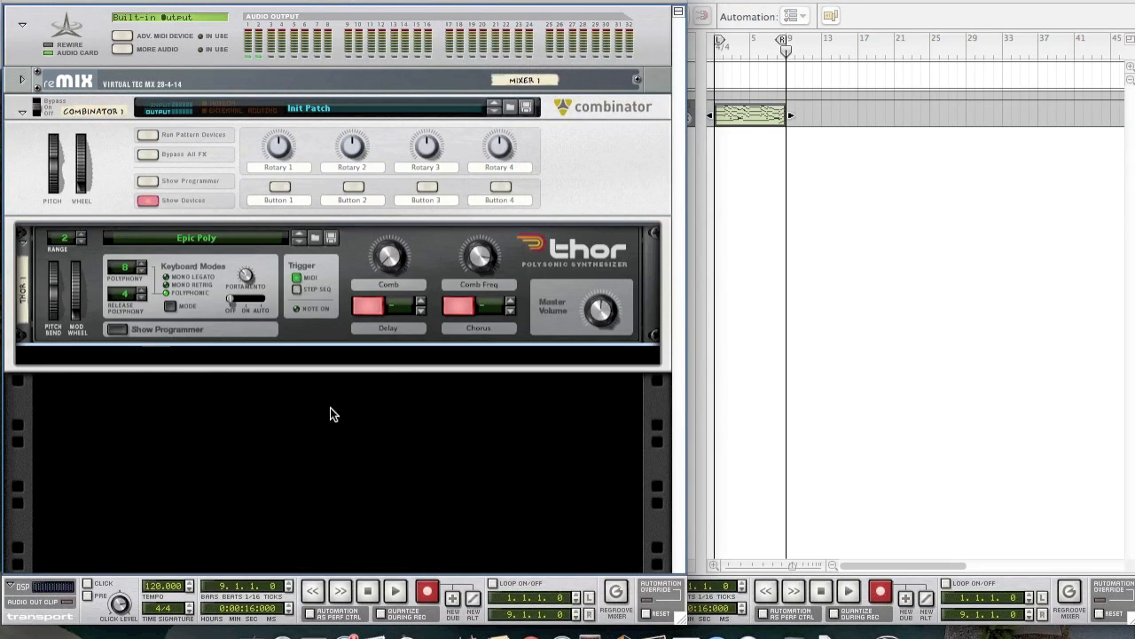
Show Thor's programmer and initialize its patch.
{"action": "left_click", "coordinate": [130, 328]}
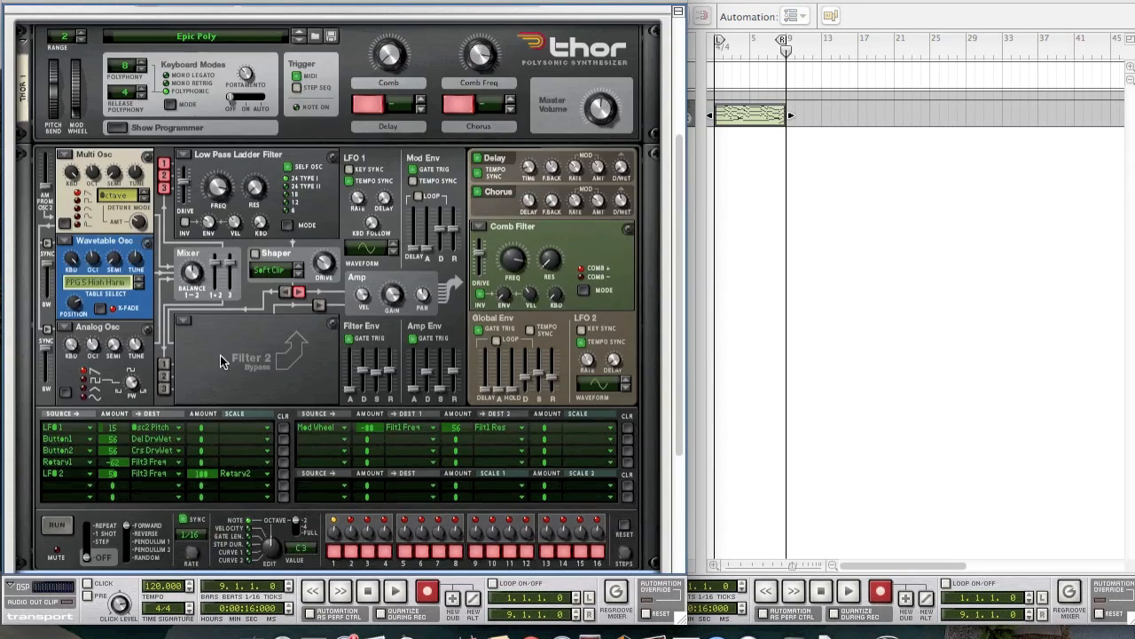
{"action": "right_click", "coordinate": [289, 373]}
{"action": "left_click", "coordinate": [371, 404]}
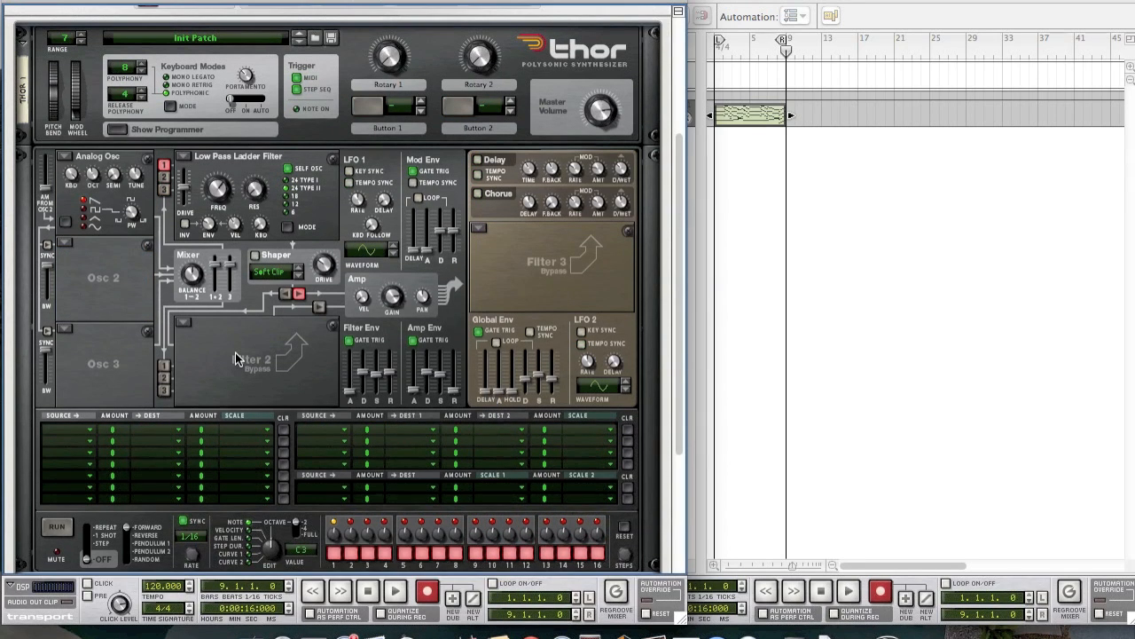
Set Thor's oscillators 1 and 3 to Multi Oscillator and oscillator 2 to Phase Modulation.
{"action": "scroll", "coordinate": [235, 352], "scroll_direction": "up", "scroll_amount": 3}
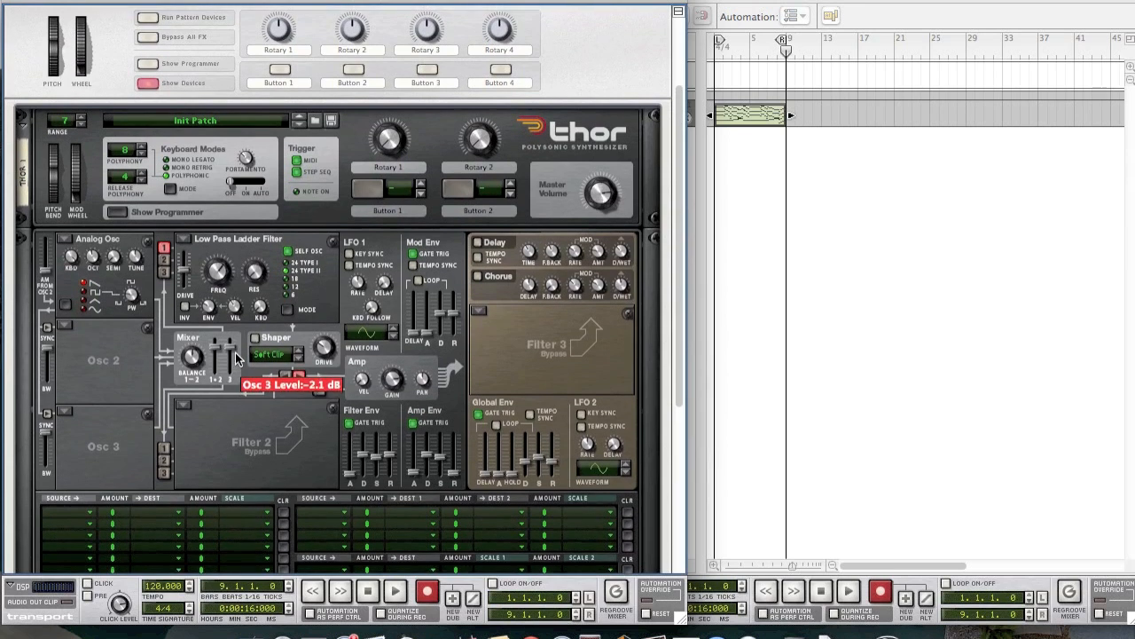
{"action": "left_click", "coordinate": [63, 241]}
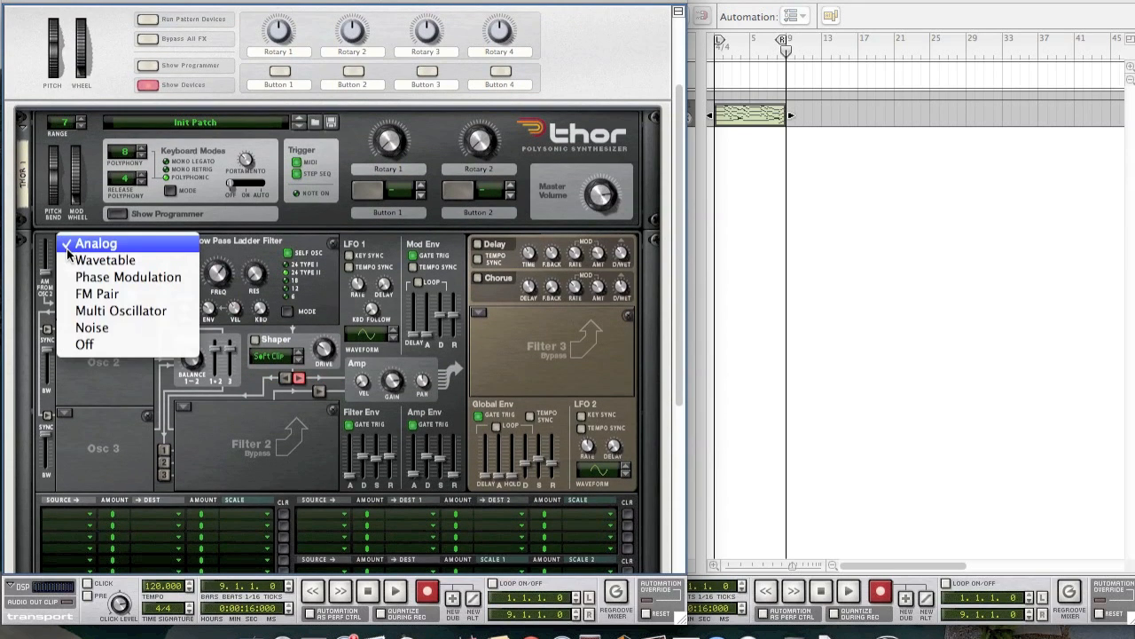
{"action": "left_click", "coordinate": [116, 312]}
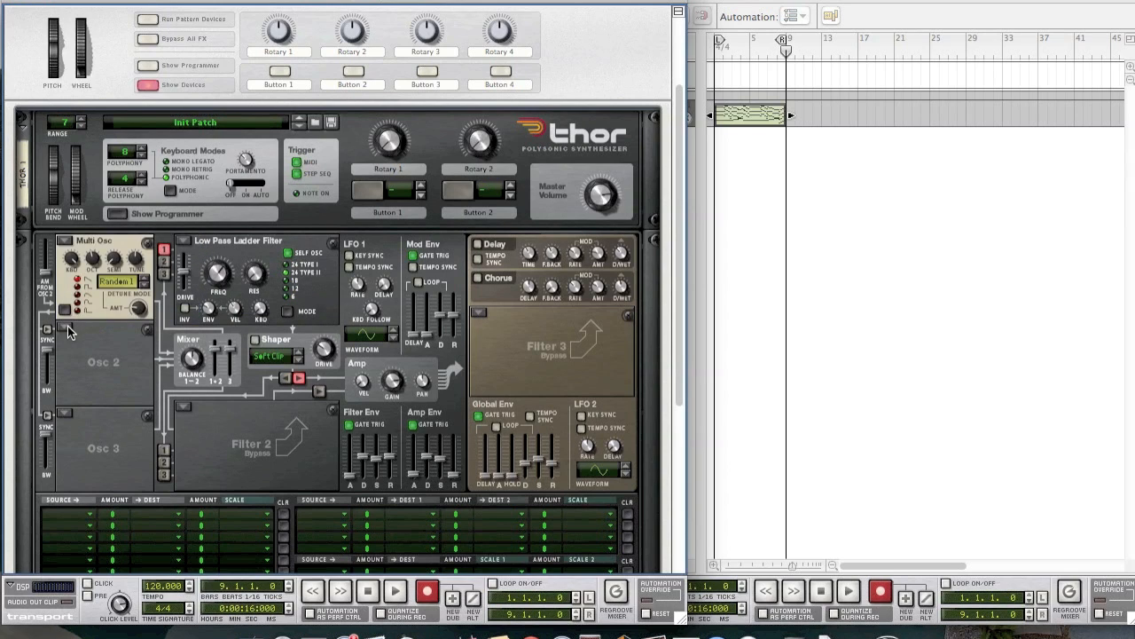
{"action": "left_click", "coordinate": [66, 328]}
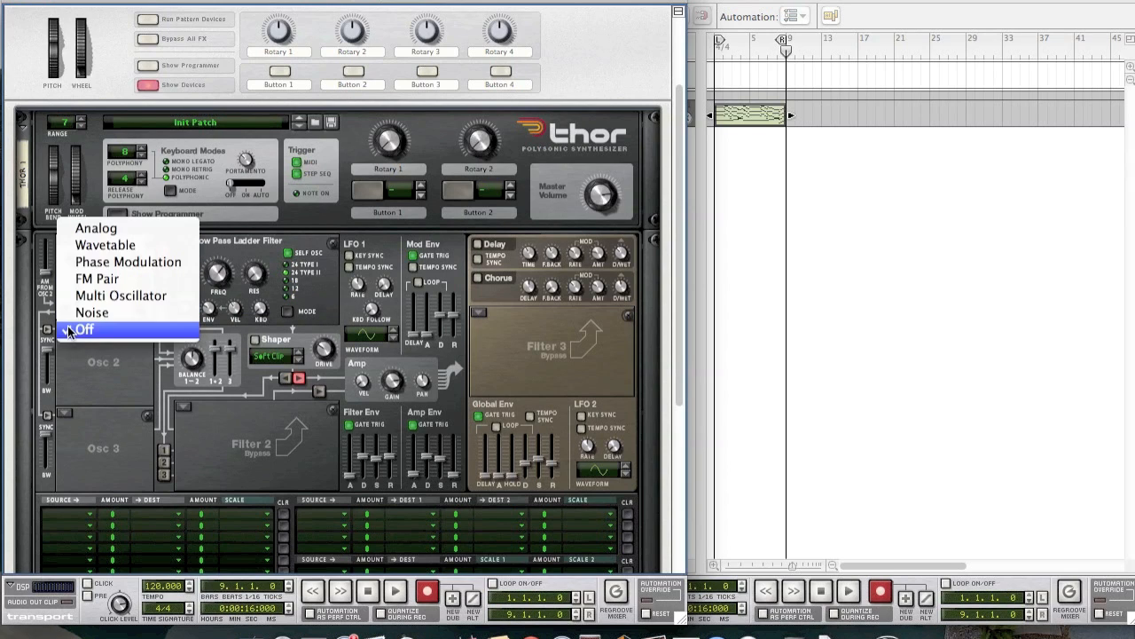
{"action": "left_click", "coordinate": [100, 268]}
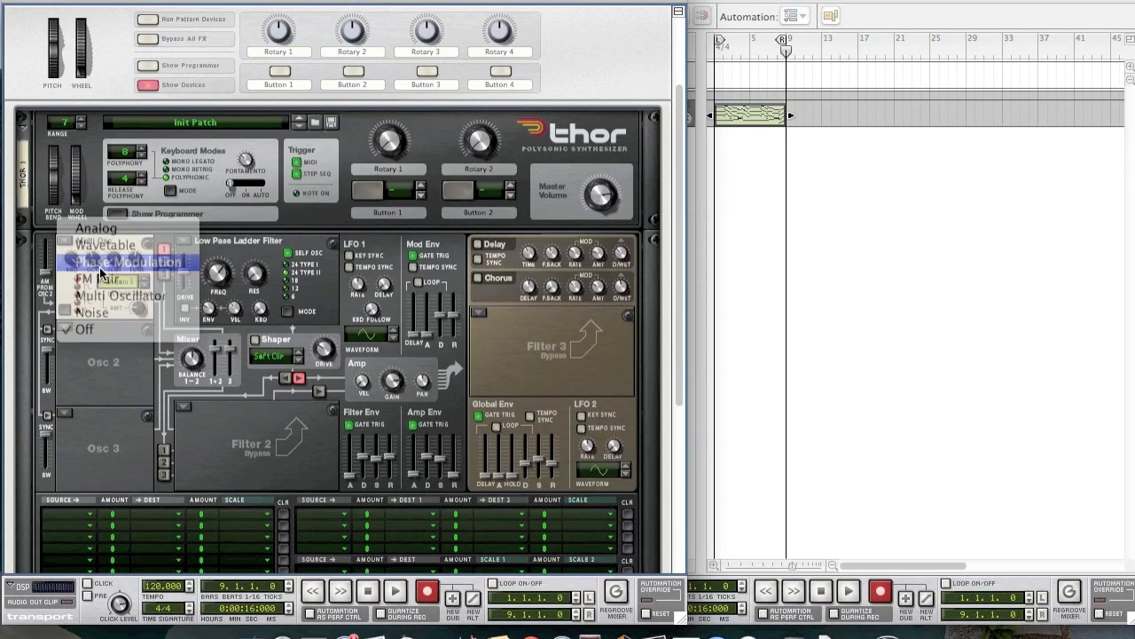
{"action": "left_click", "coordinate": [65, 416]}
{"action": "left_click", "coordinate": [81, 390]}
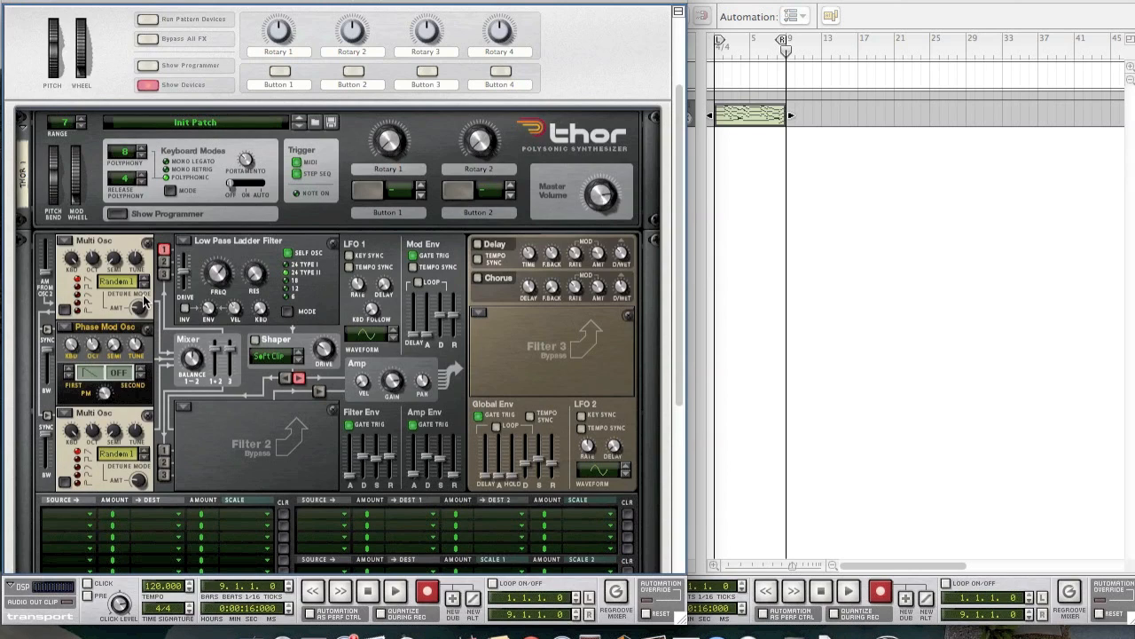
Switch the Phase Mod oscillator's second waveform from off to sawtooth and fine-tune oscillator 3's detune amount.
{"action": "left_click", "coordinate": [144, 371]}
{"action": "left_click", "coordinate": [140, 376]}
{"action": "left_click", "coordinate": [142, 372]}
{"action": "mouse_move", "coordinate": [142, 486]}
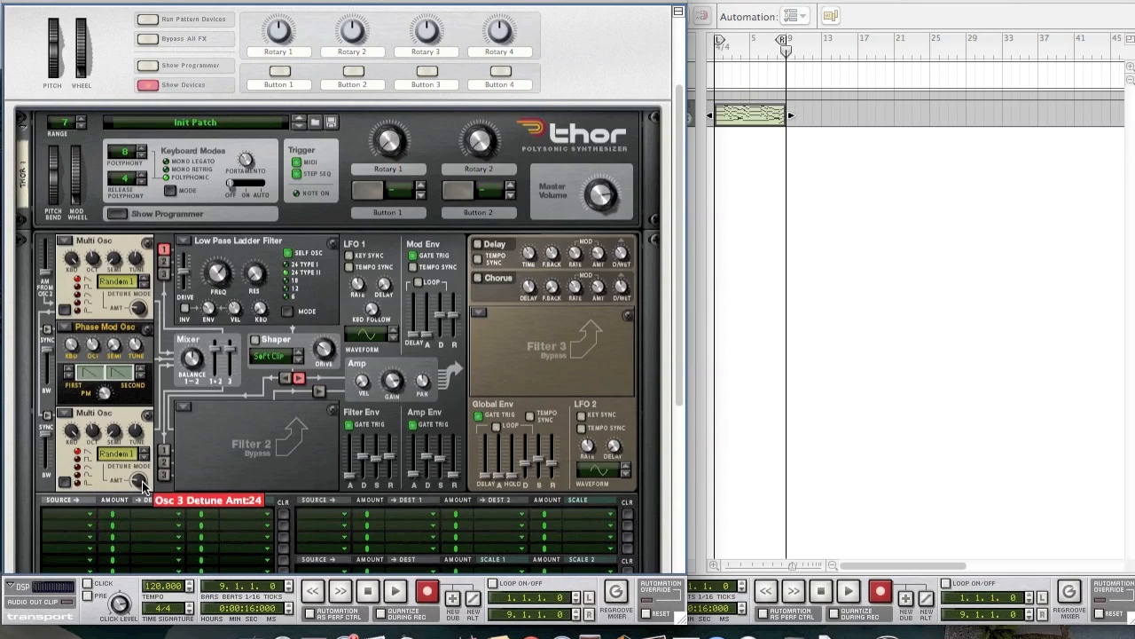
{"action": "left_click_drag", "start_coordinate": [142, 486], "coordinate": [141, 480]}
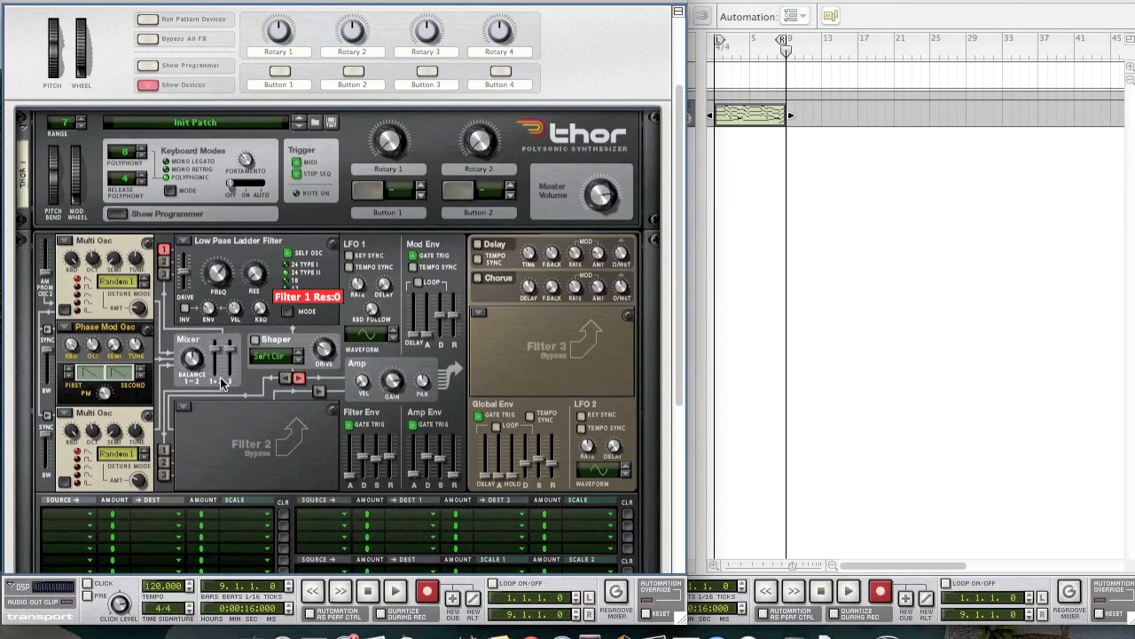
Route oscillators 2 and 3 into the Low Pass Ladder Filter, with its frequency at 2.31 kHz and its envelope amount and drive adjusted.
{"action": "left_click", "coordinate": [165, 275]}
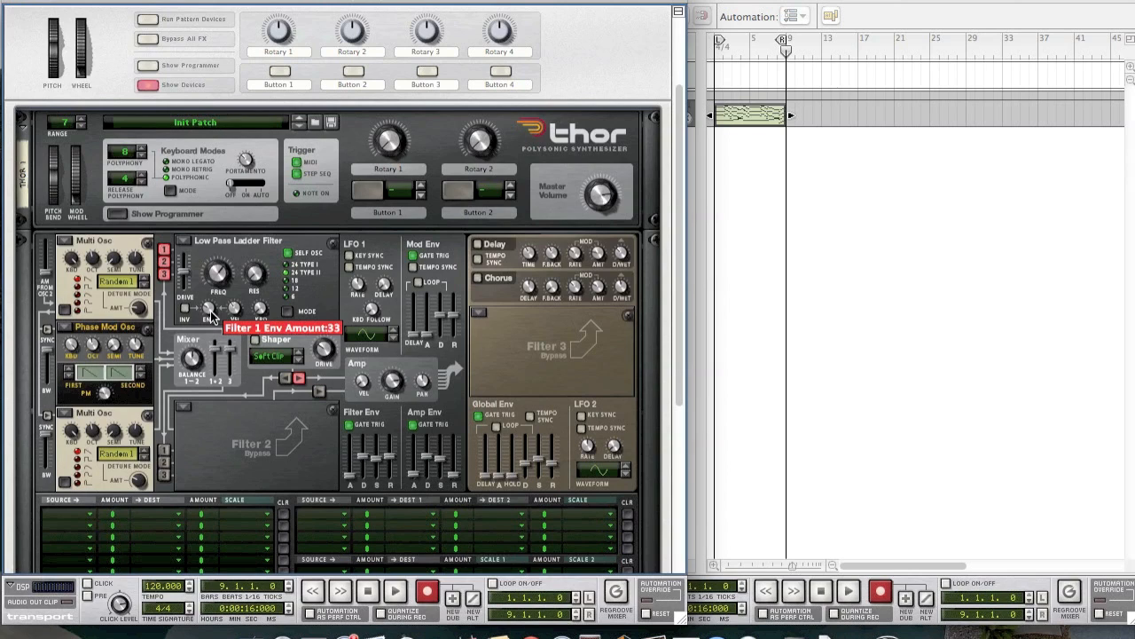
{"action": "left_click_drag", "start_coordinate": [210, 316], "coordinate": [182, 293]}
{"action": "left_click_drag", "start_coordinate": [216, 280], "coordinate": [216, 279]}
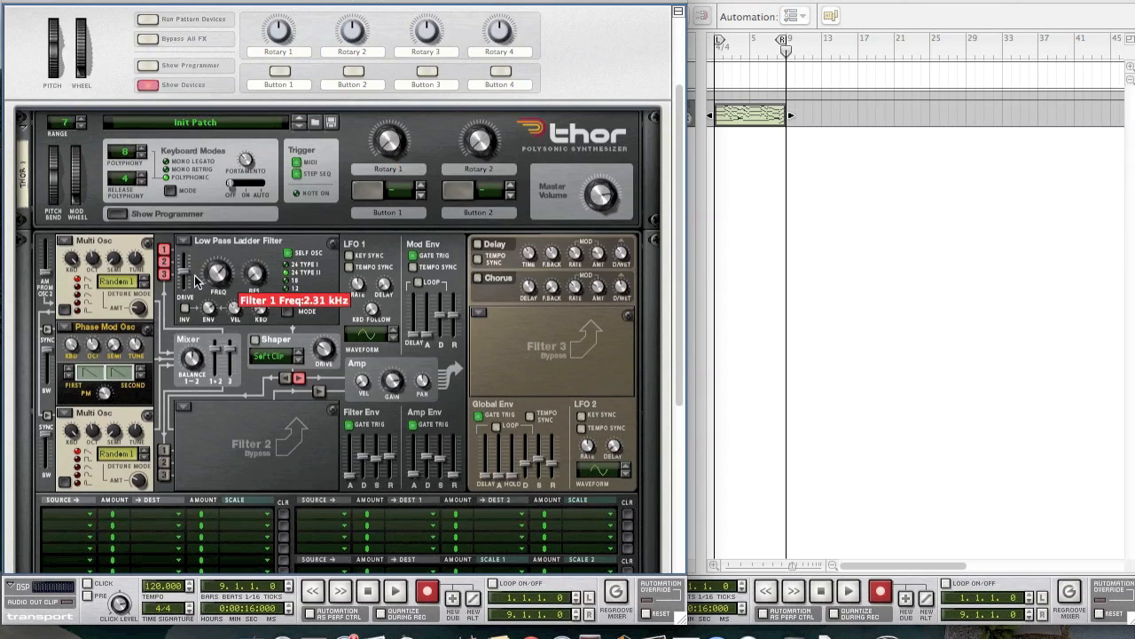
{"action": "mouse_move", "coordinate": [185, 275]}
{"action": "left_mouse_down"}
{"action": "mouse_move", "coordinate": [189, 267]}
{"action": "mouse_move", "coordinate": [184, 280]}
{"action": "left_mouse_up"}
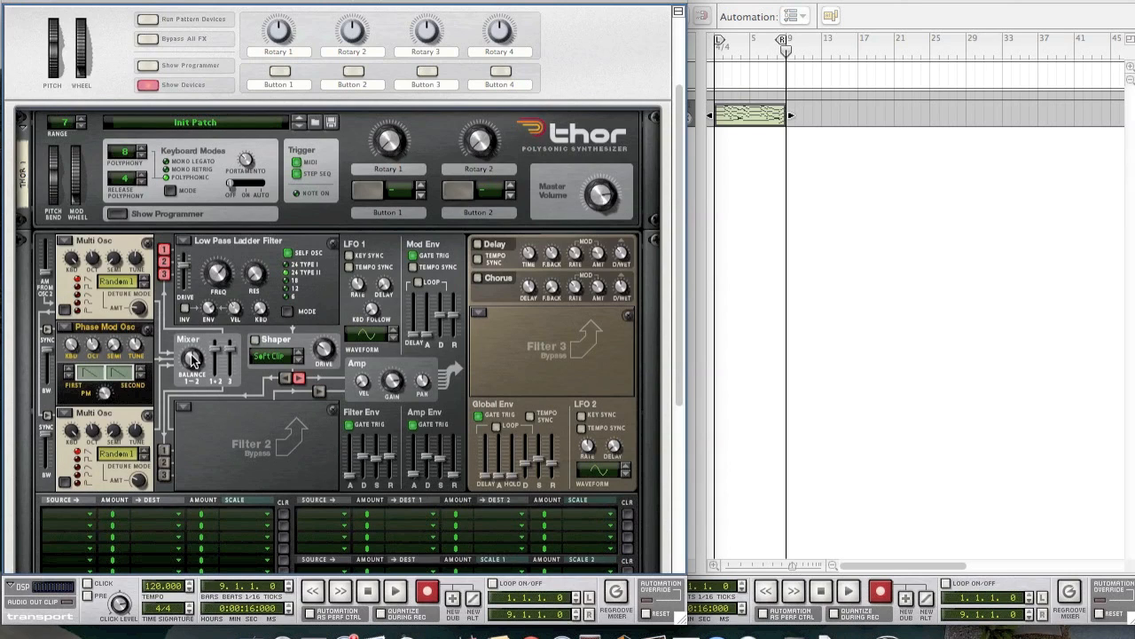
Adjust the mixer balance between oscillators 1 and 2 and slightly lower the oscillator 3 level.
{"action": "mouse_move", "coordinate": [190, 379]}
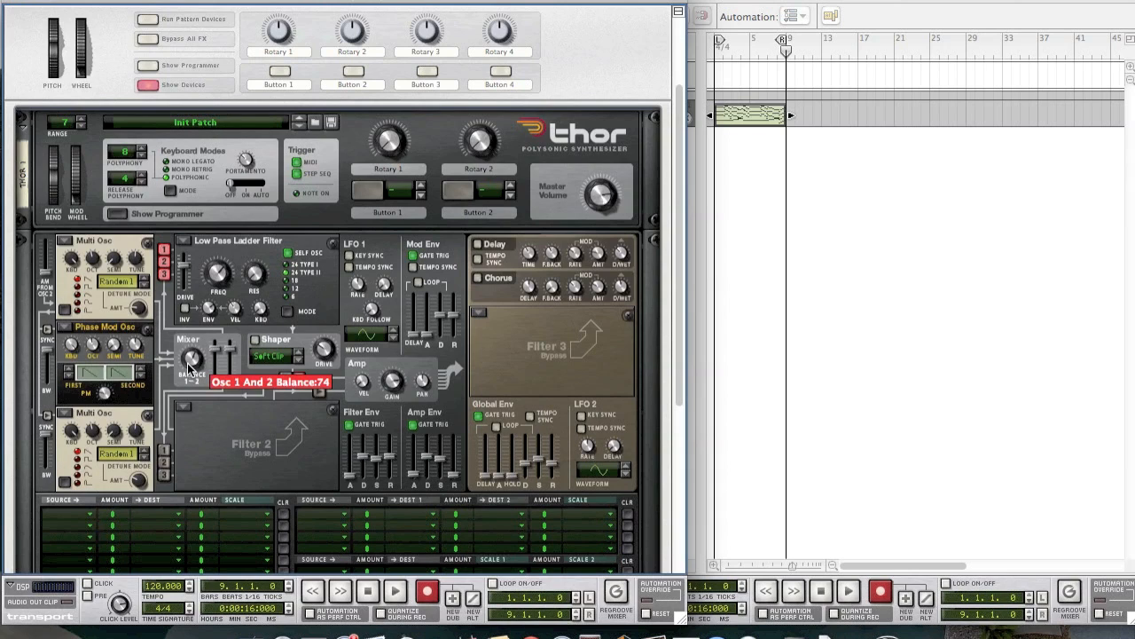
{"action": "left_click_drag", "start_coordinate": [188, 367], "coordinate": [185, 361]}
{"action": "mouse_move", "coordinate": [230, 347]}
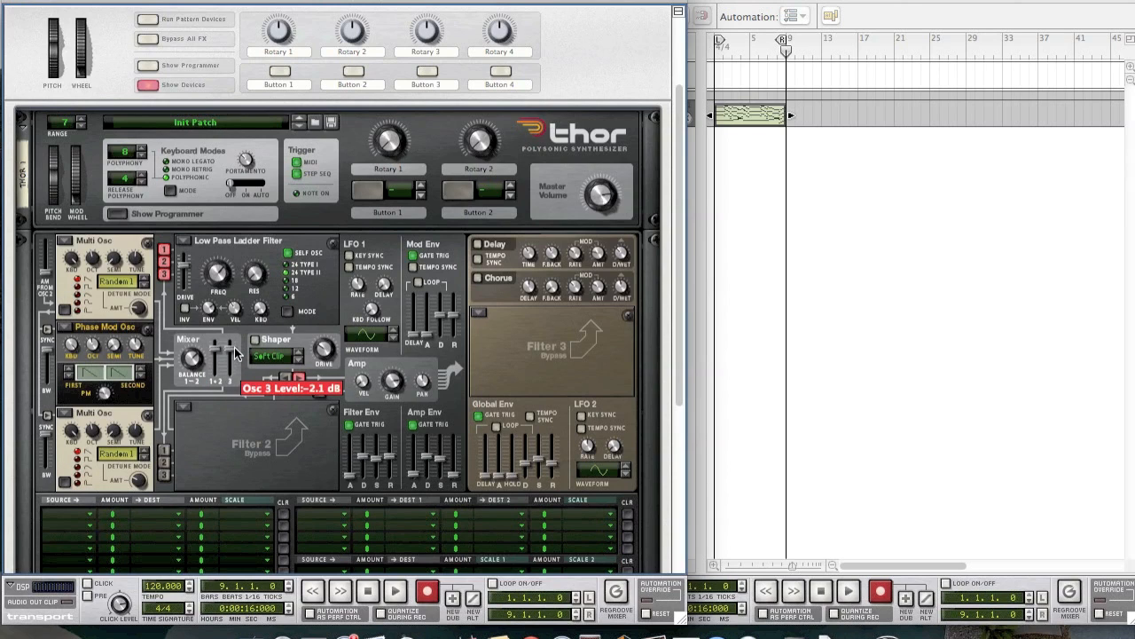
{"action": "left_click_drag", "start_coordinate": [236, 353], "coordinate": [236, 357]}
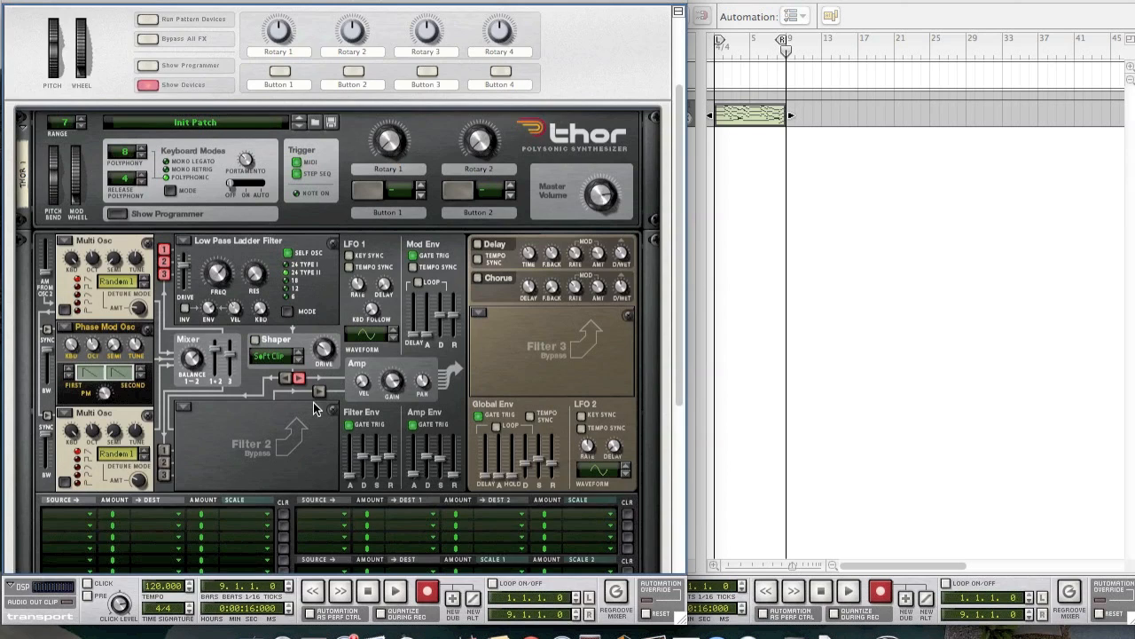
Raise the Filter Env decay and sustain, adjust its release, and shape the Amp Env with a higher decay and adjusted sustain and release.
{"action": "scroll", "coordinate": [313, 402], "scroll_direction": "down", "scroll_amount": 3}
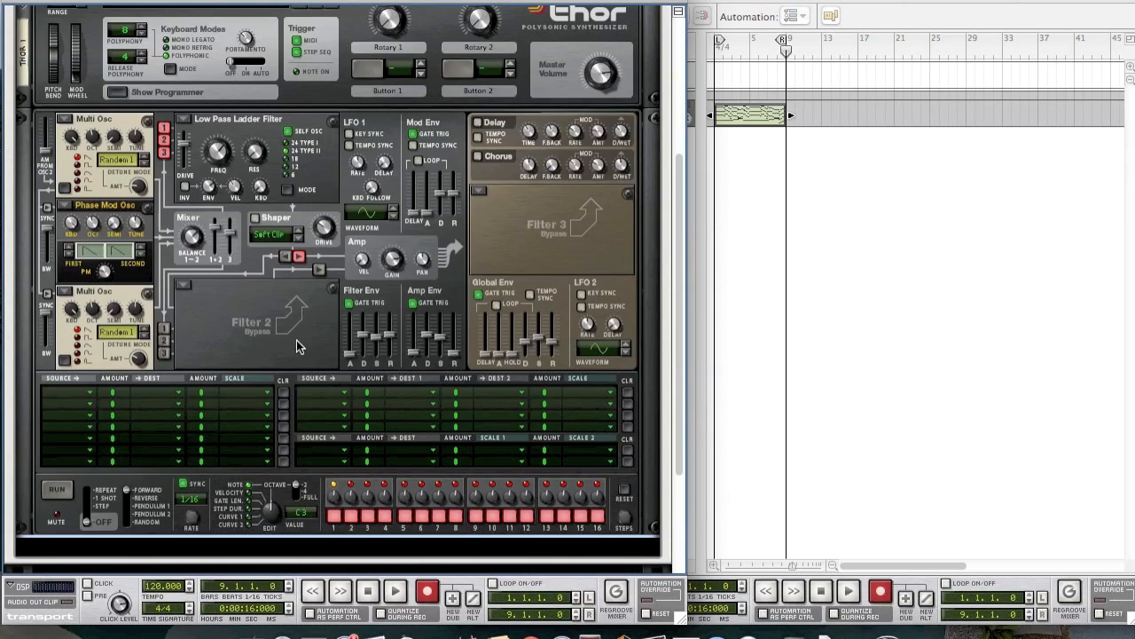
{"action": "left_click_drag", "start_coordinate": [367, 341], "coordinate": [377, 320]}
{"action": "left_click", "coordinate": [377, 342]}
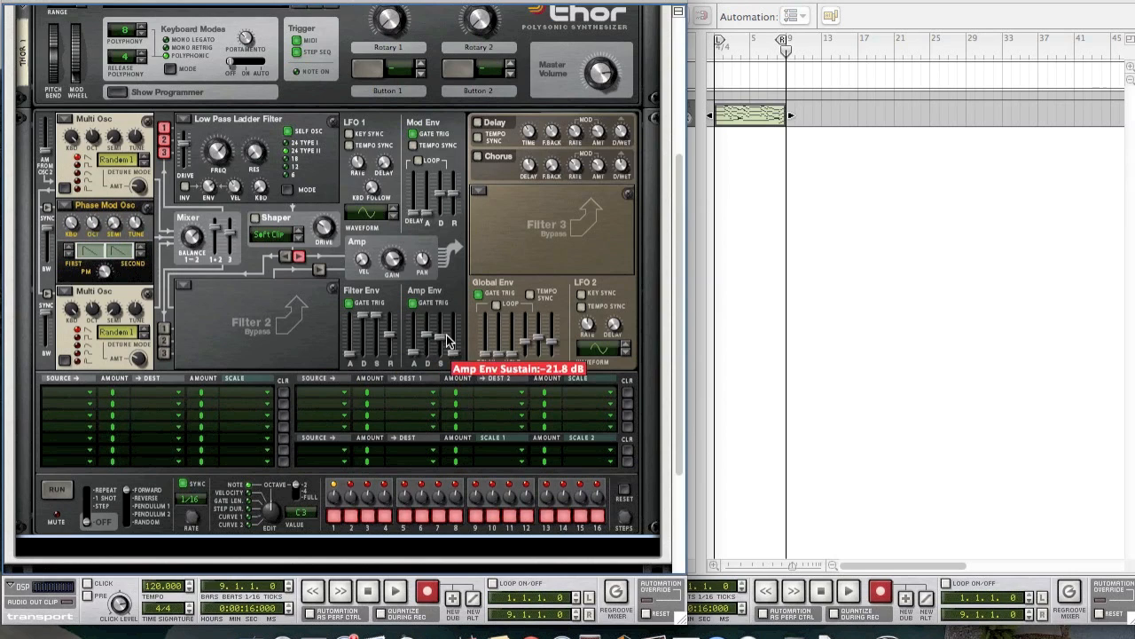
{"action": "left_click_drag", "start_coordinate": [394, 340], "coordinate": [394, 344]}
{"action": "mouse_move", "coordinate": [427, 335]}
{"action": "left_mouse_down"}
{"action": "mouse_move", "coordinate": [424, 317]}
{"action": "mouse_move", "coordinate": [441, 334]}
{"action": "left_mouse_up"}
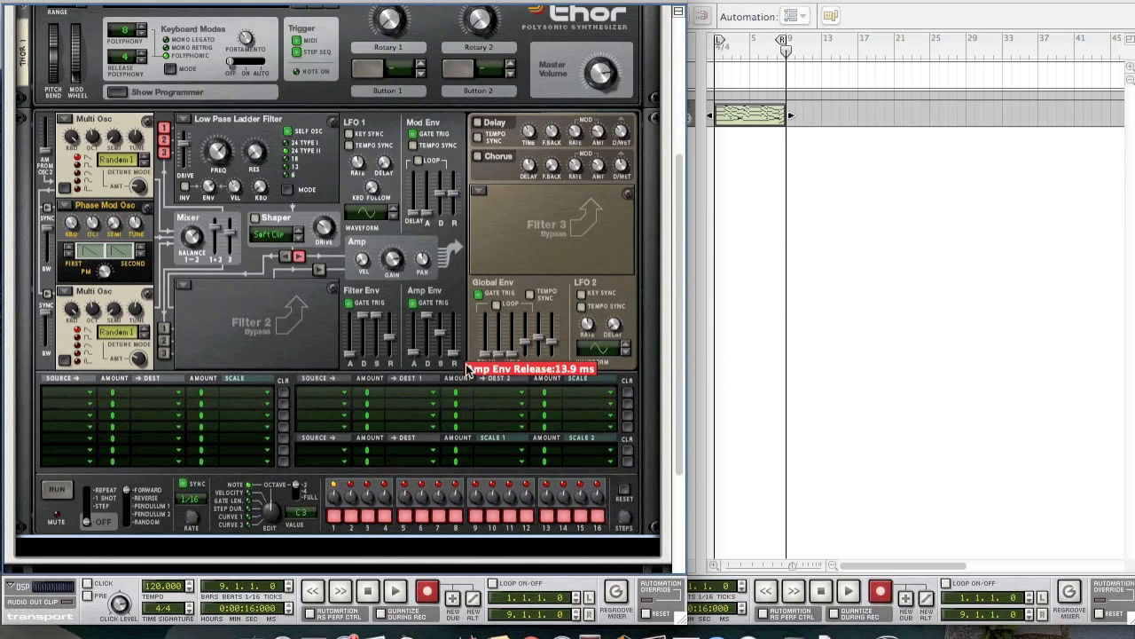
{"action": "left_click_drag", "start_coordinate": [456, 358], "coordinate": [456, 353]}
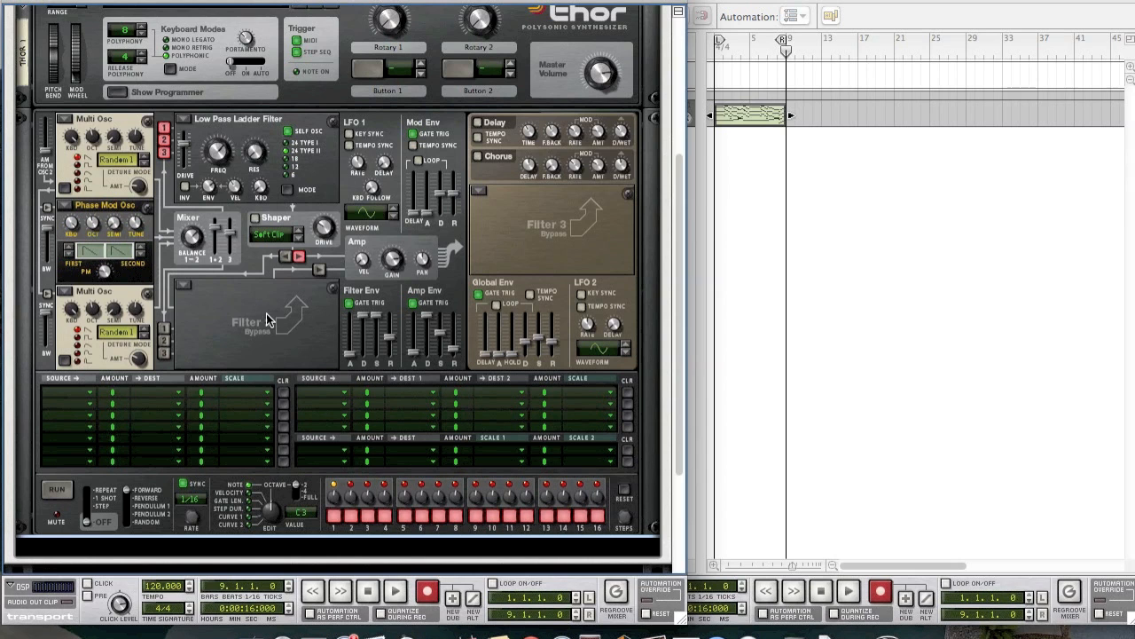
Add a BV512 Digital Vocoder below Thor in the Combinator and set its band count to 4 bands.
{"action": "scroll", "coordinate": [245, 321], "scroll_direction": "up", "scroll_amount": 3}
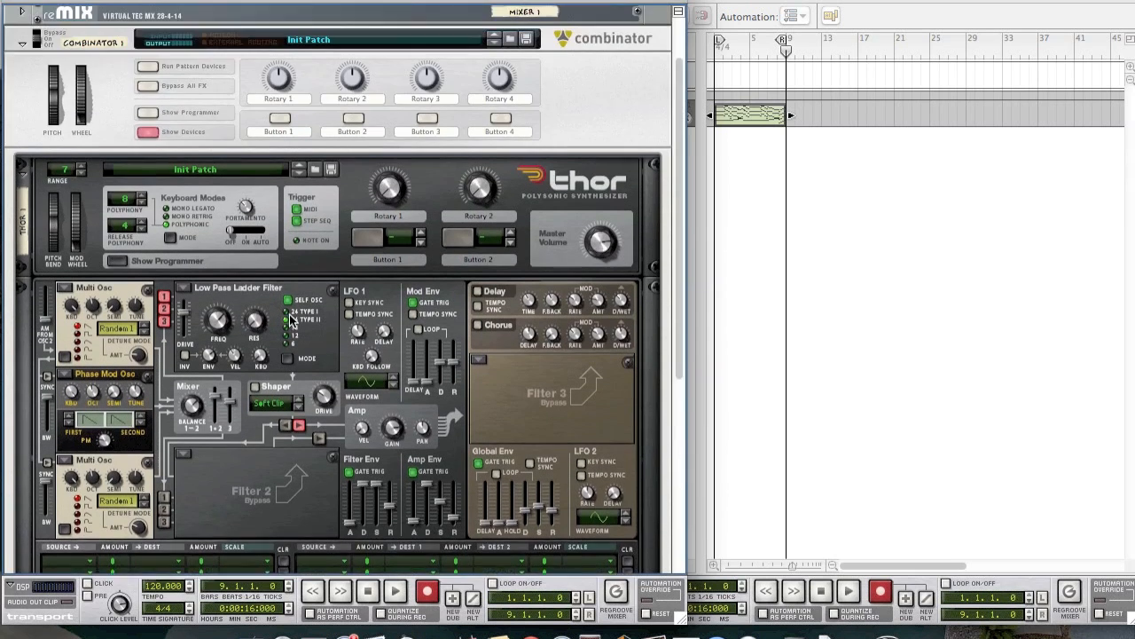
{"action": "scroll", "coordinate": [266, 321], "scroll_direction": "down", "scroll_amount": 5}
{"action": "scroll", "coordinate": [290, 320], "scroll_direction": "down", "scroll_amount": 1}
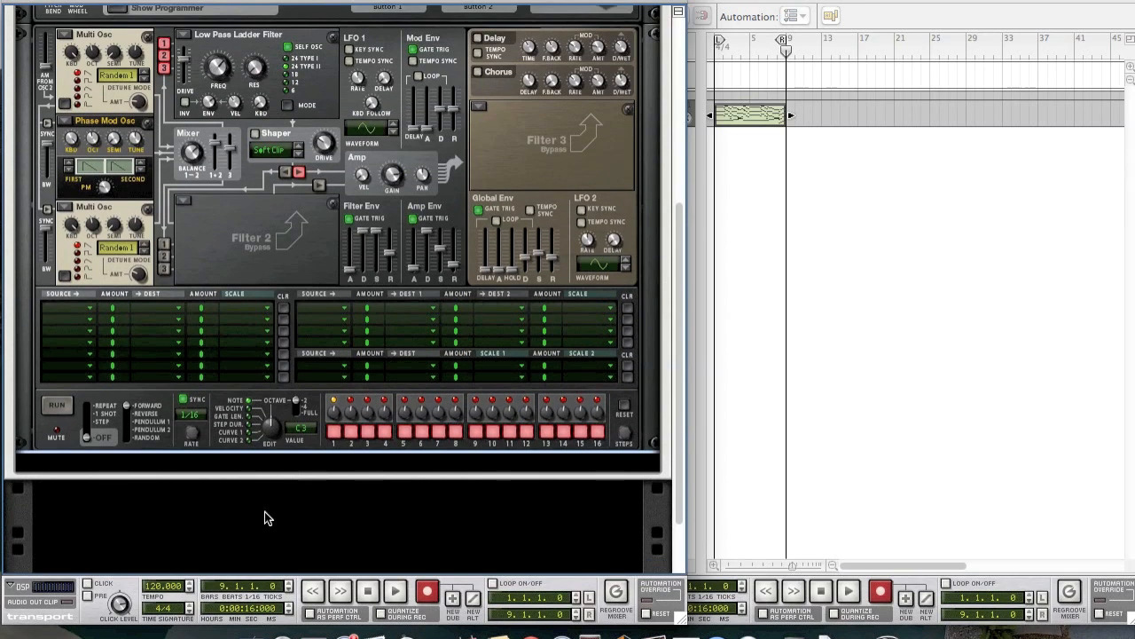
{"action": "right_click", "coordinate": [239, 244]}
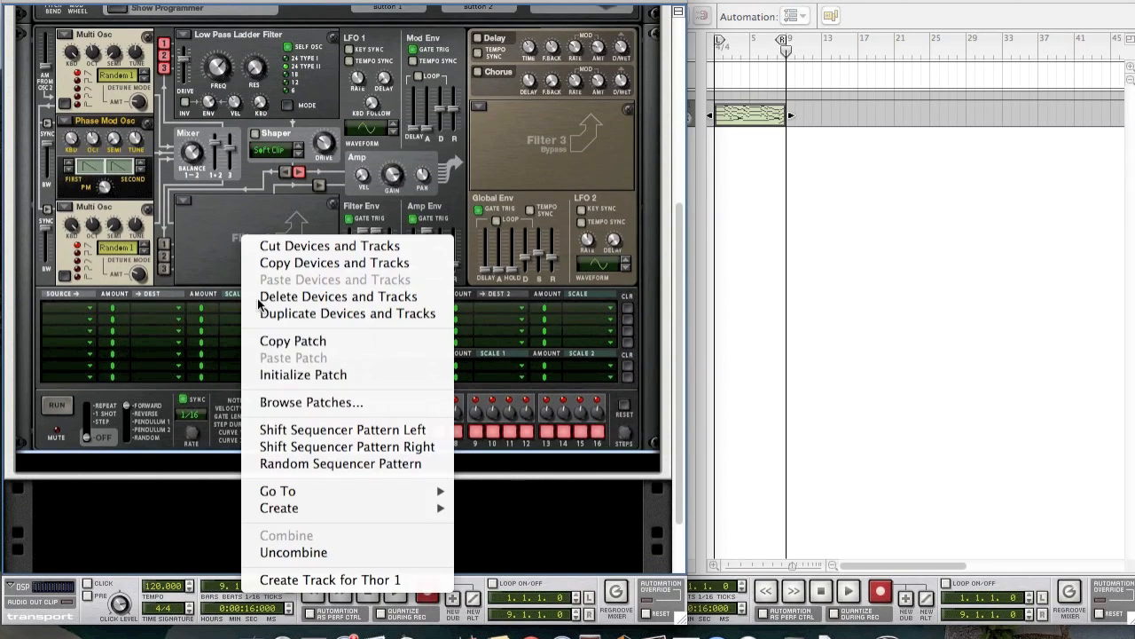
{"action": "mouse_move", "coordinate": [321, 512]}
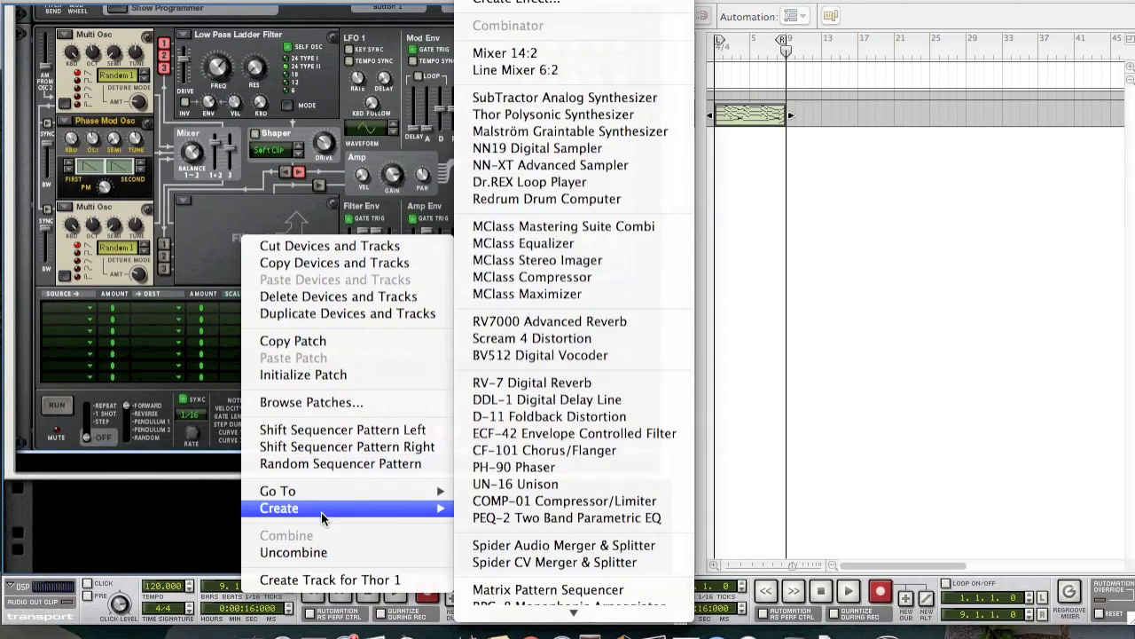
{"action": "left_click", "coordinate": [536, 355]}
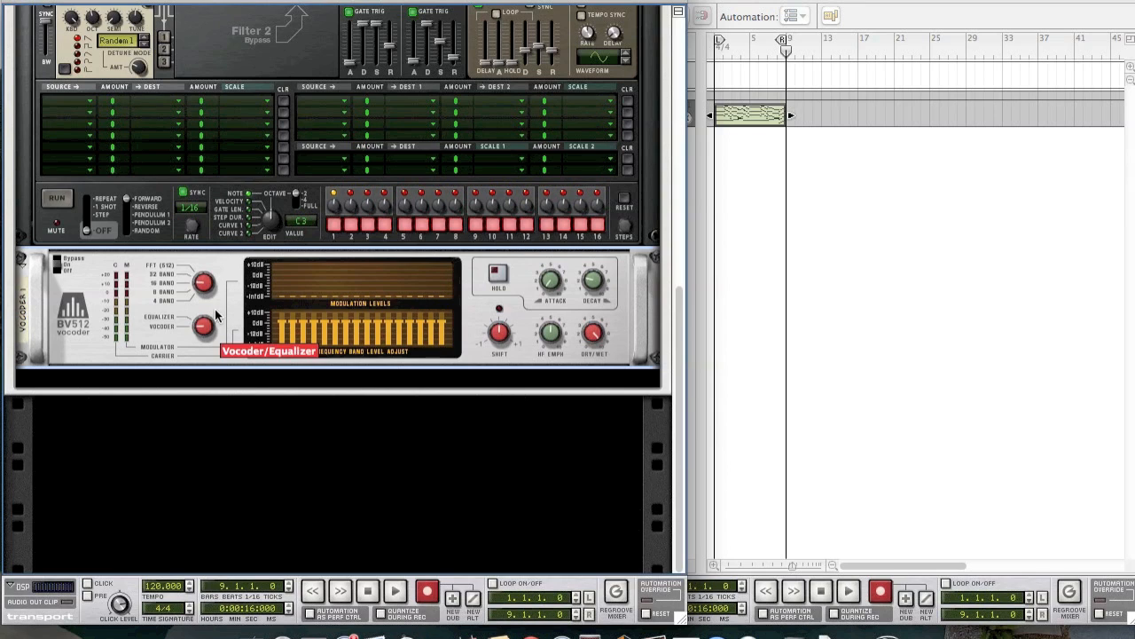
{"action": "left_click_drag", "start_coordinate": [215, 288], "coordinate": [213, 305]}
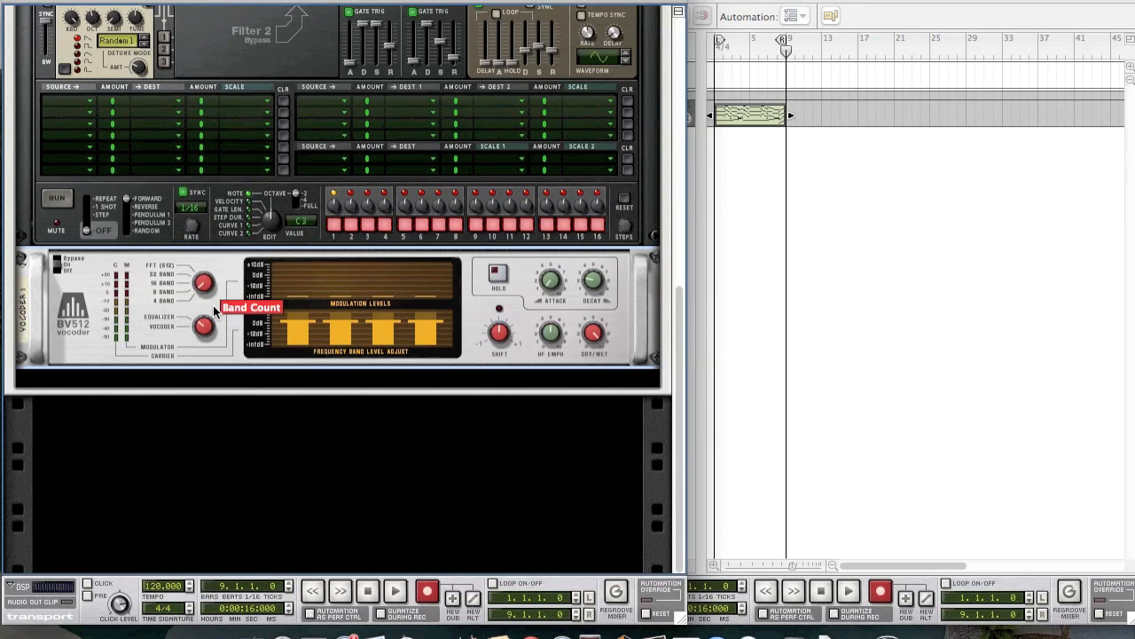
{"action": "left_click", "coordinate": [222, 459]}
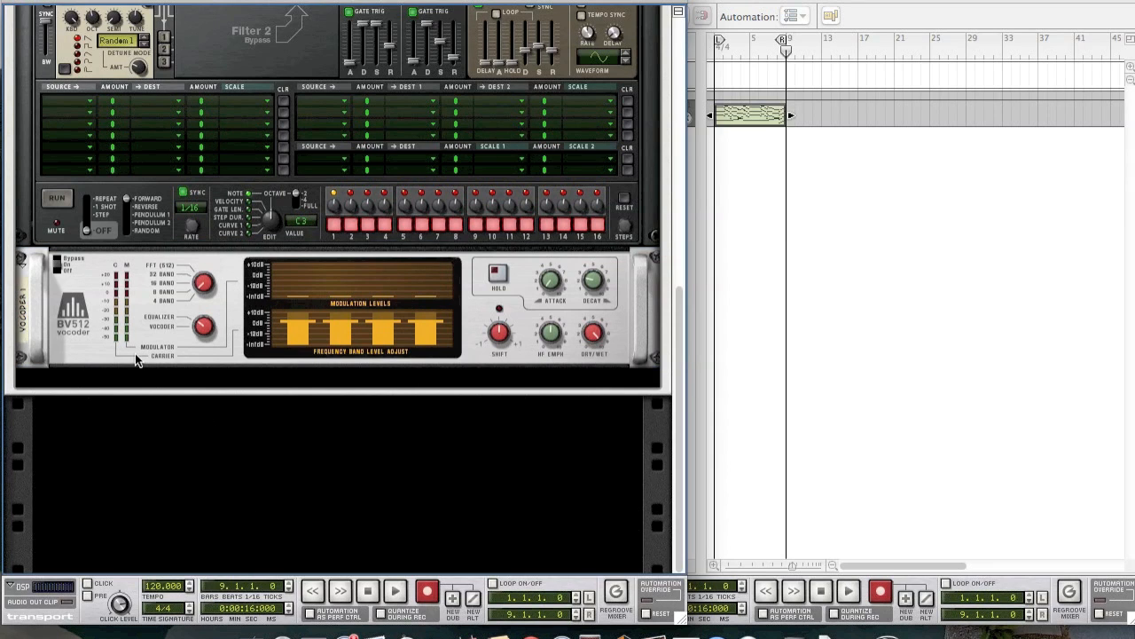
Add an MClass Equalizer below the vocoder and slightly boost its low shelf at about 195 Hz.
{"action": "right_click", "coordinate": [172, 339]}
{"action": "mouse_move", "coordinate": [255, 486]}
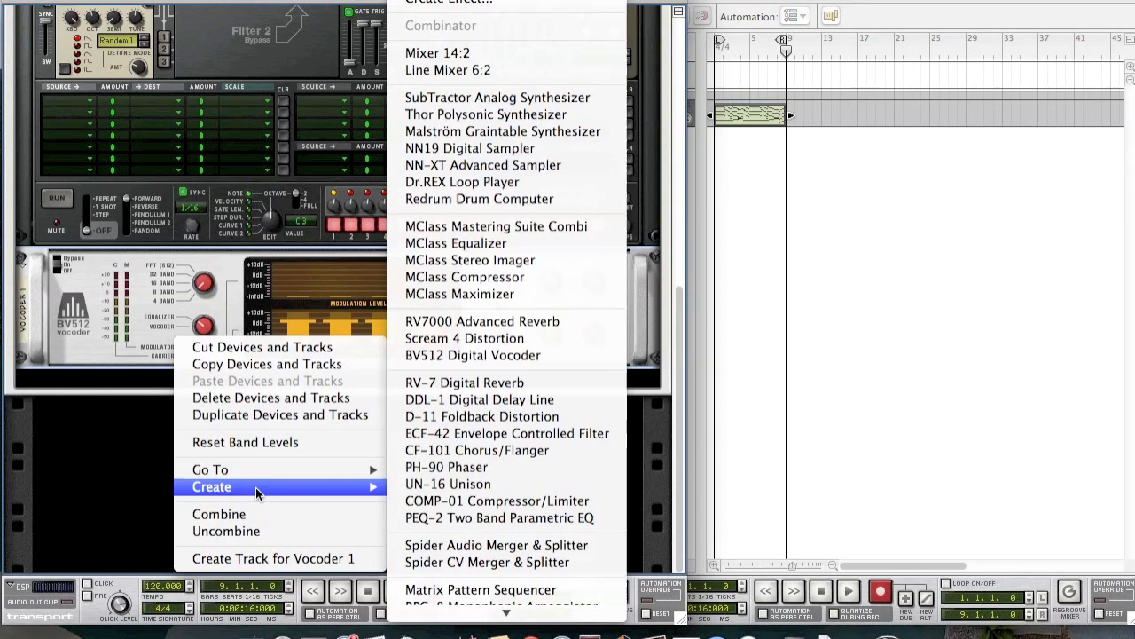
{"action": "left_click", "coordinate": [512, 244]}
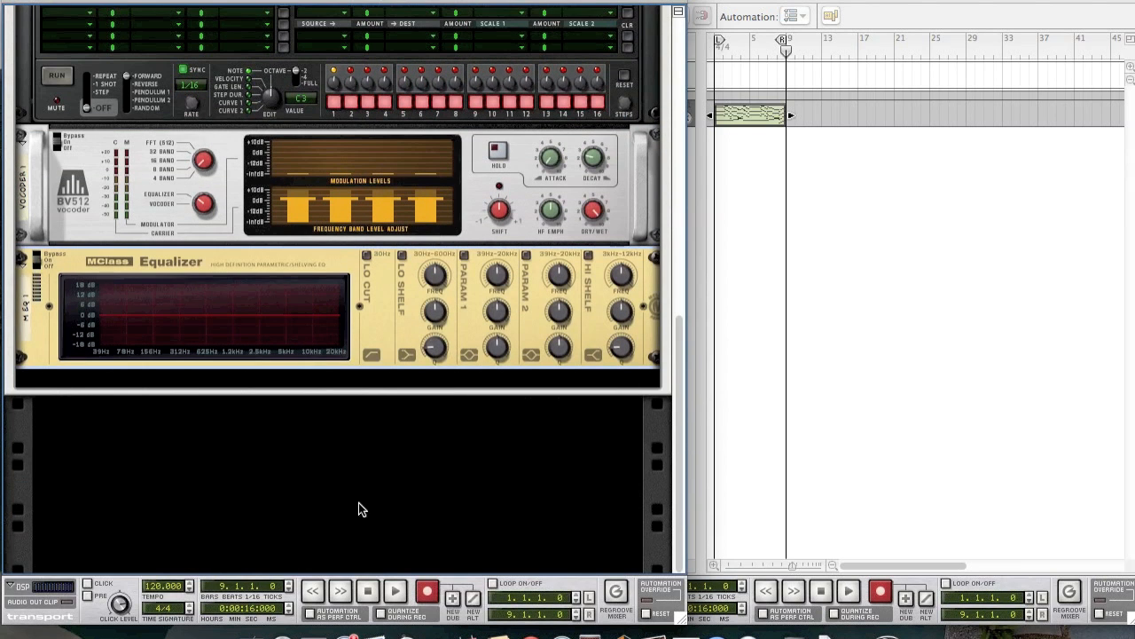
{"action": "scroll", "coordinate": [390, 457], "scroll_direction": "up", "scroll_amount": 3}
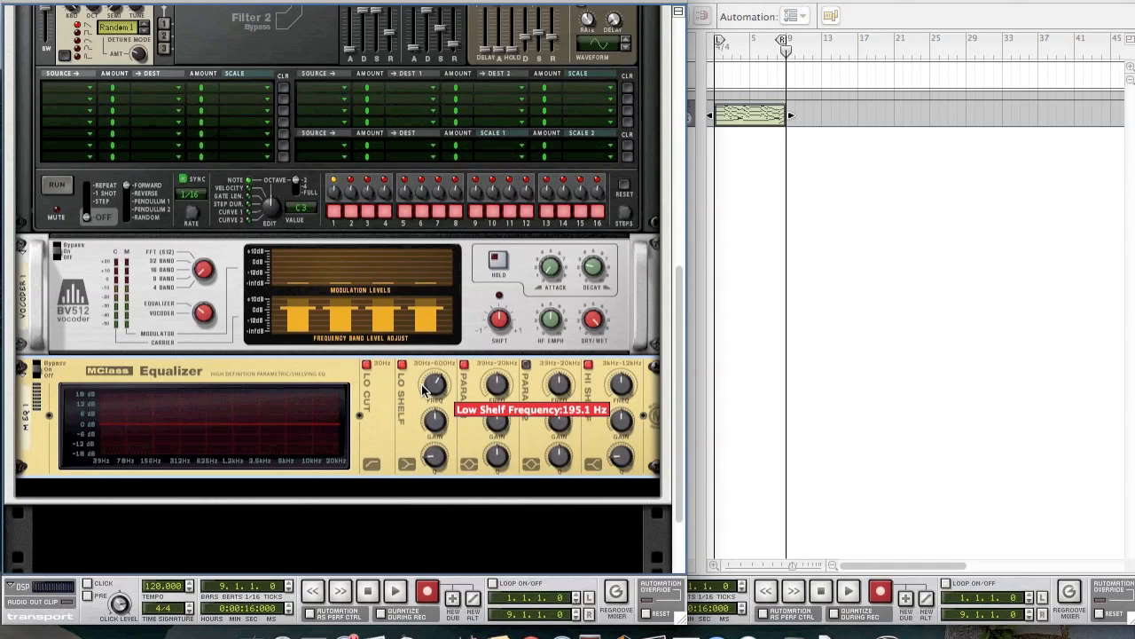
{"action": "left_click_drag", "start_coordinate": [436, 430], "coordinate": [435, 423]}
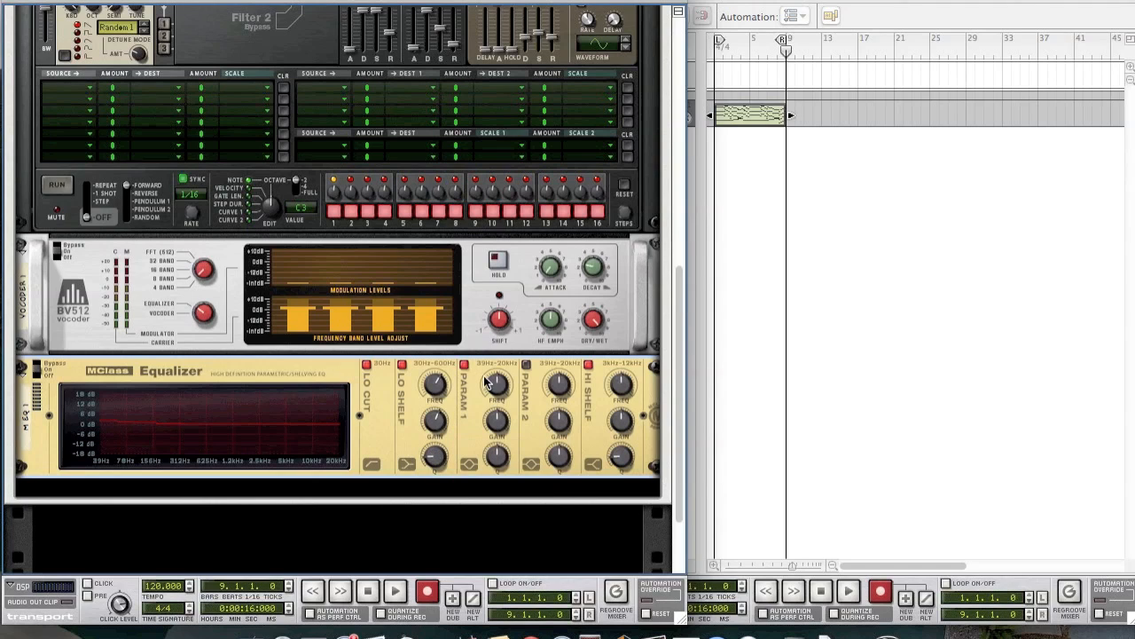
Fine-tune the equalizer's Param 1 frequency and raise that band's gain and Q to form a midrange peak.
{"action": "mouse_move", "coordinate": [502, 386]}
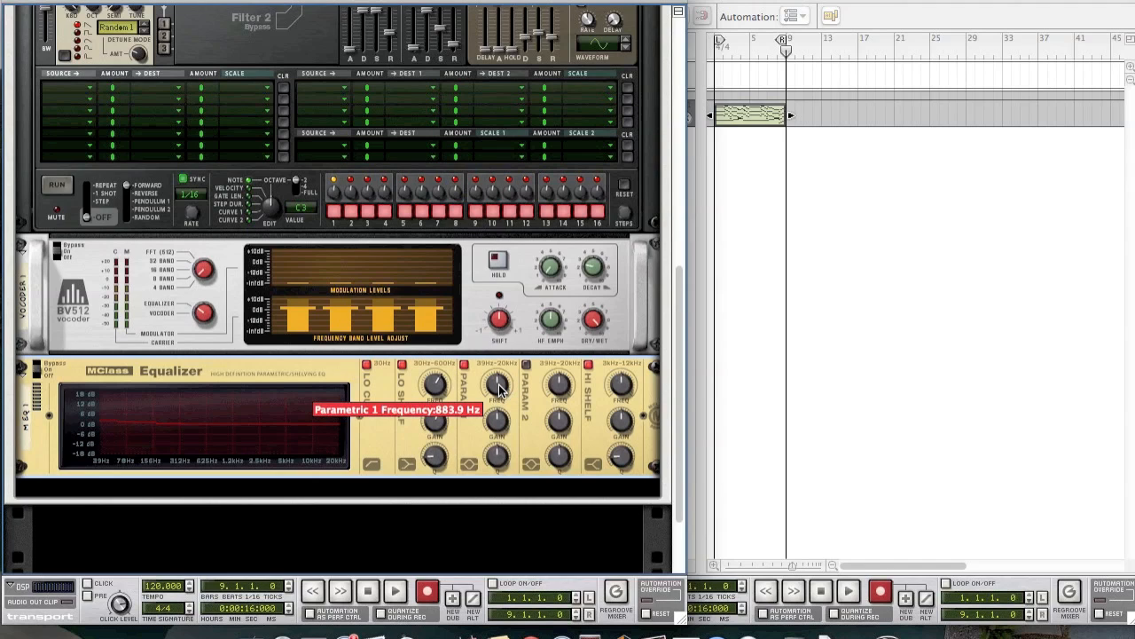
{"action": "left_click_drag", "start_coordinate": [498, 385], "coordinate": [497, 382]}
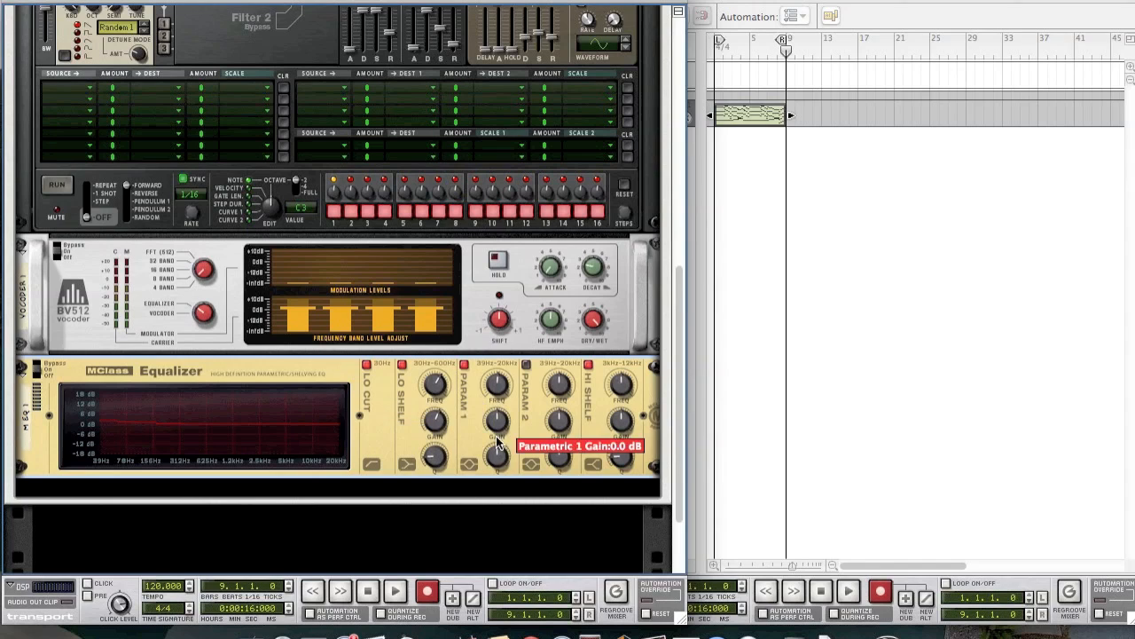
{"action": "left_click_drag", "start_coordinate": [488, 436], "coordinate": [486, 429]}
{"action": "left_click_drag", "start_coordinate": [495, 462], "coordinate": [488, 461]}
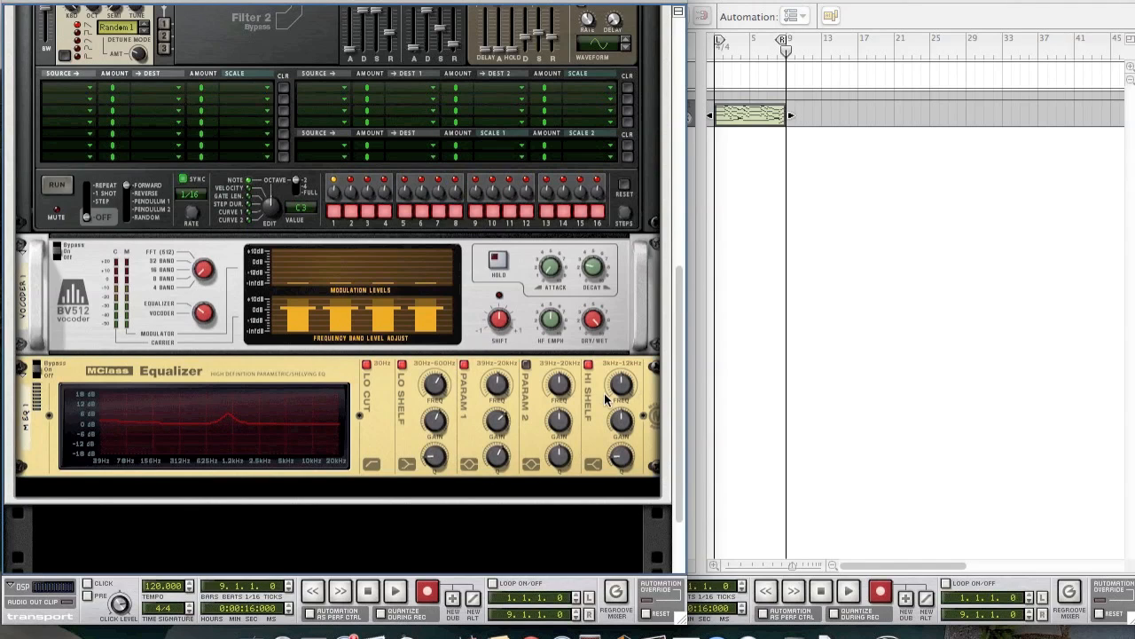
Set the equalizer's high shelf frequency to about 7 kHz and slightly raise its gain.
{"action": "left_click_drag", "start_coordinate": [614, 391], "coordinate": [604, 387]}
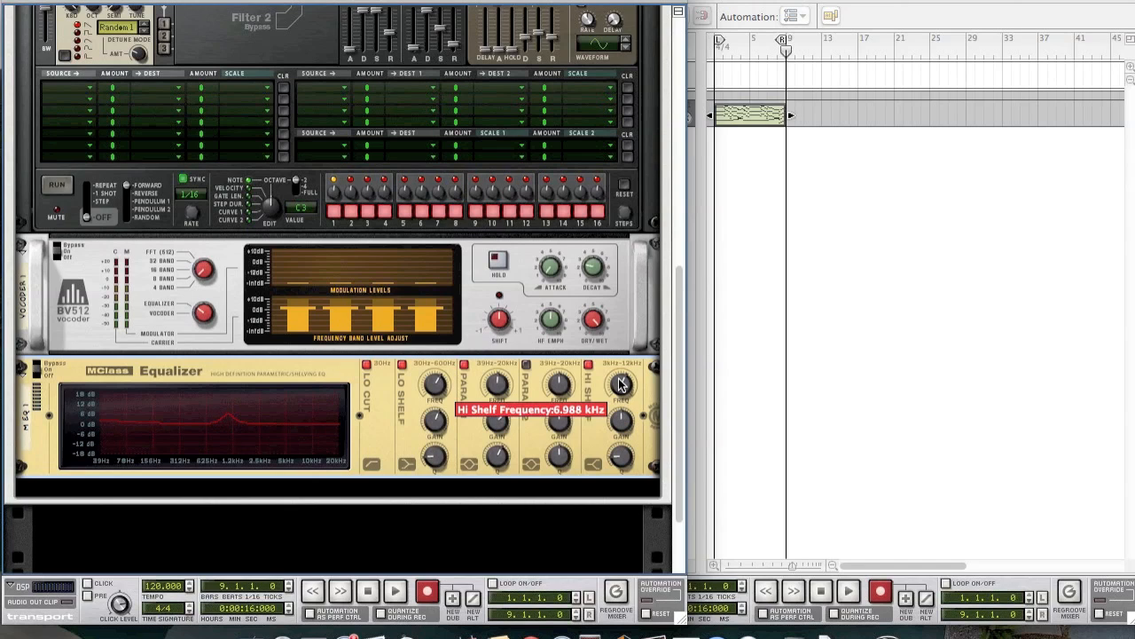
{"action": "mouse_move", "coordinate": [614, 420]}
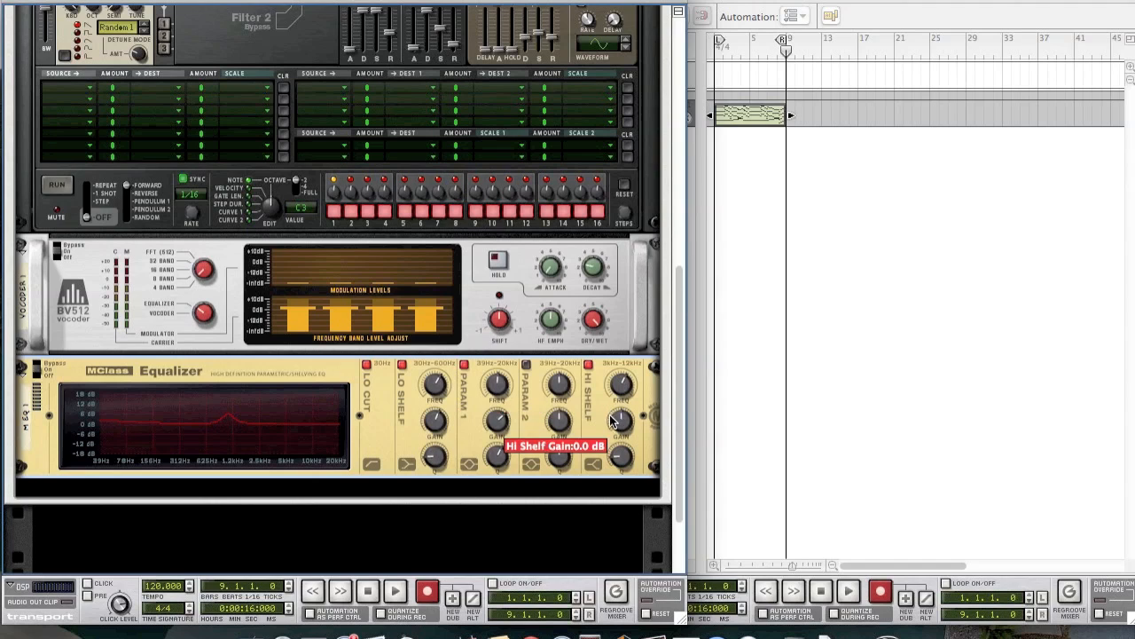
{"action": "left_click_drag", "start_coordinate": [606, 424], "coordinate": [603, 422]}
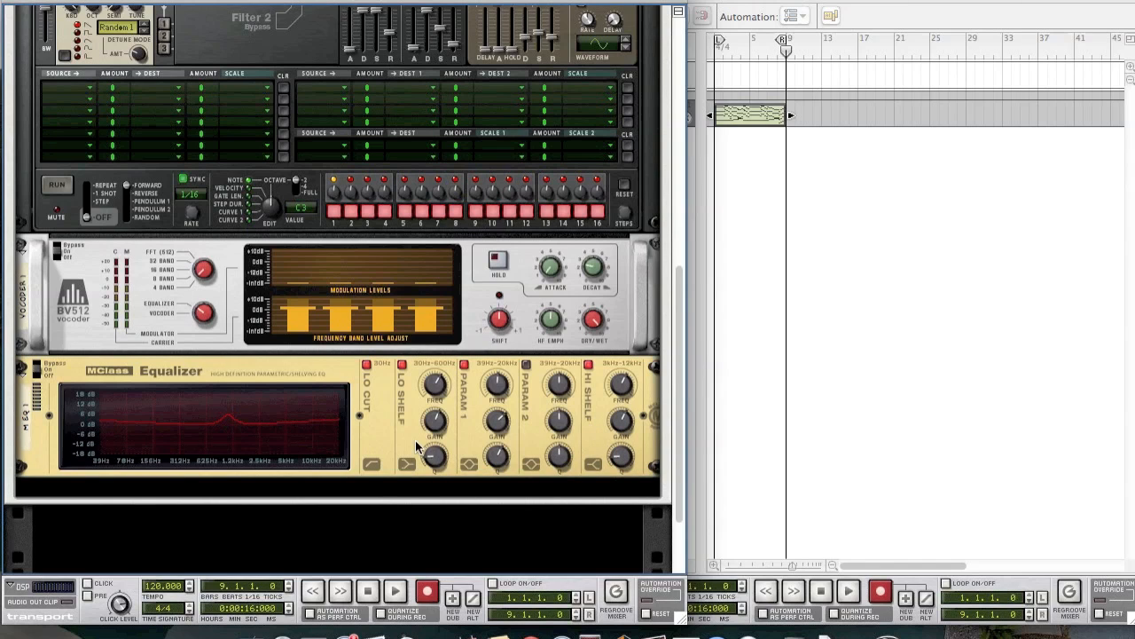
Add a Scream 4 Distortion below the equalizer and initialize its patch.
{"action": "right_click", "coordinate": [363, 447]}
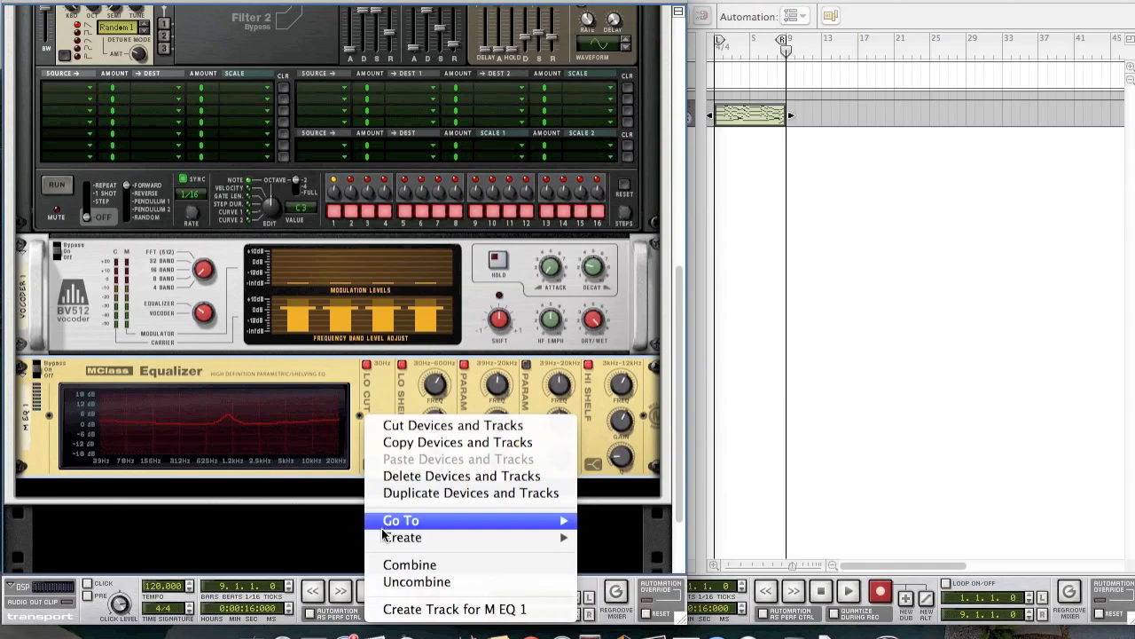
{"action": "mouse_move", "coordinate": [387, 538]}
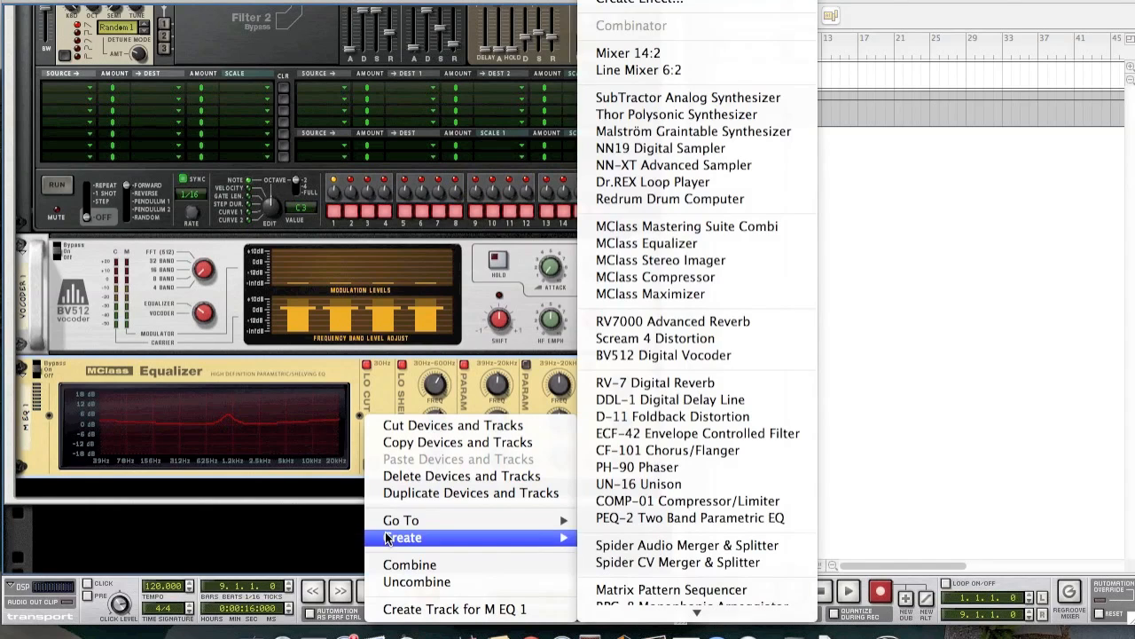
{"action": "left_click", "coordinate": [641, 342]}
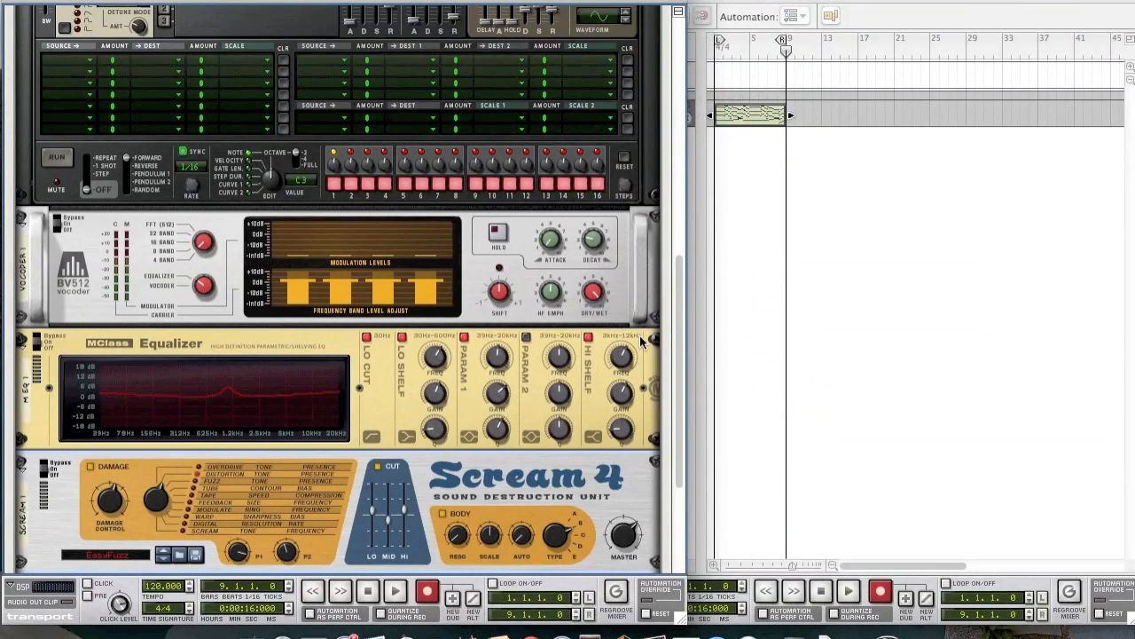
{"action": "scroll", "coordinate": [299, 393], "scroll_direction": "down", "scroll_amount": 5}
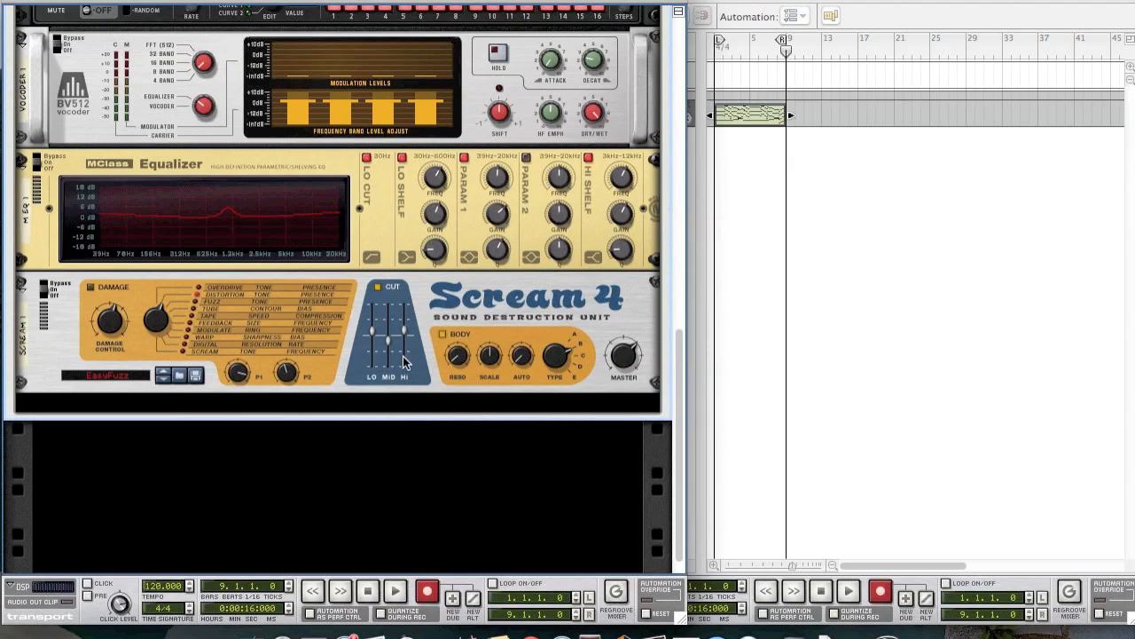
{"action": "right_click", "coordinate": [220, 360]}
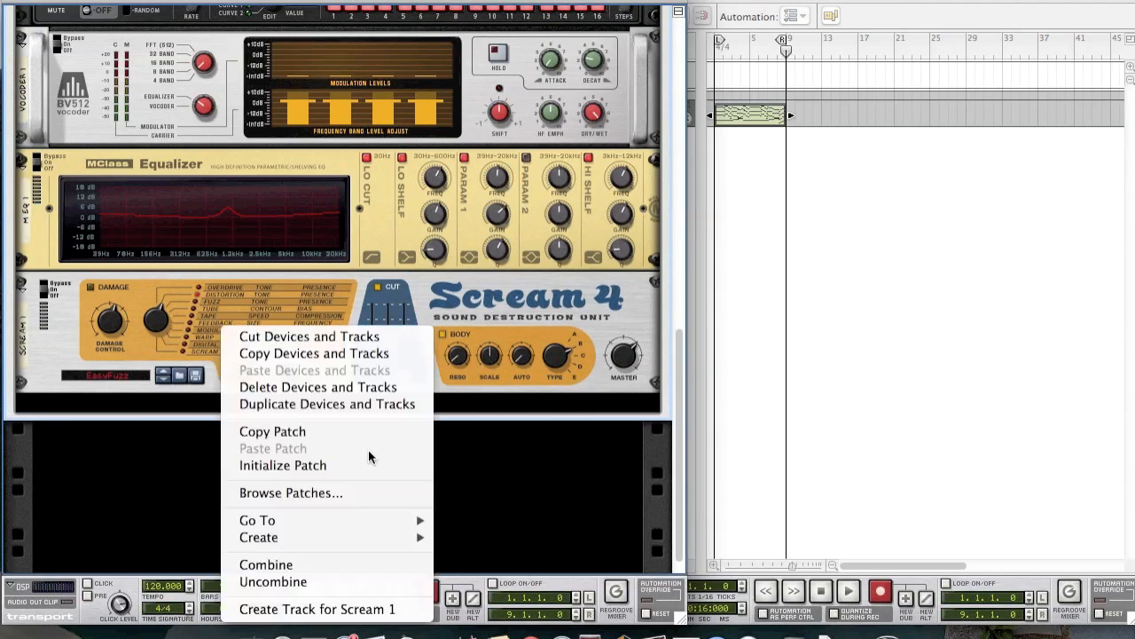
{"action": "left_click", "coordinate": [329, 465]}
Use only Scream 4's Cut section, setting Lo to 9 and slightly raising Mid and Hi.
{"action": "scroll", "coordinate": [322, 461], "scroll_direction": "up", "scroll_amount": 2}
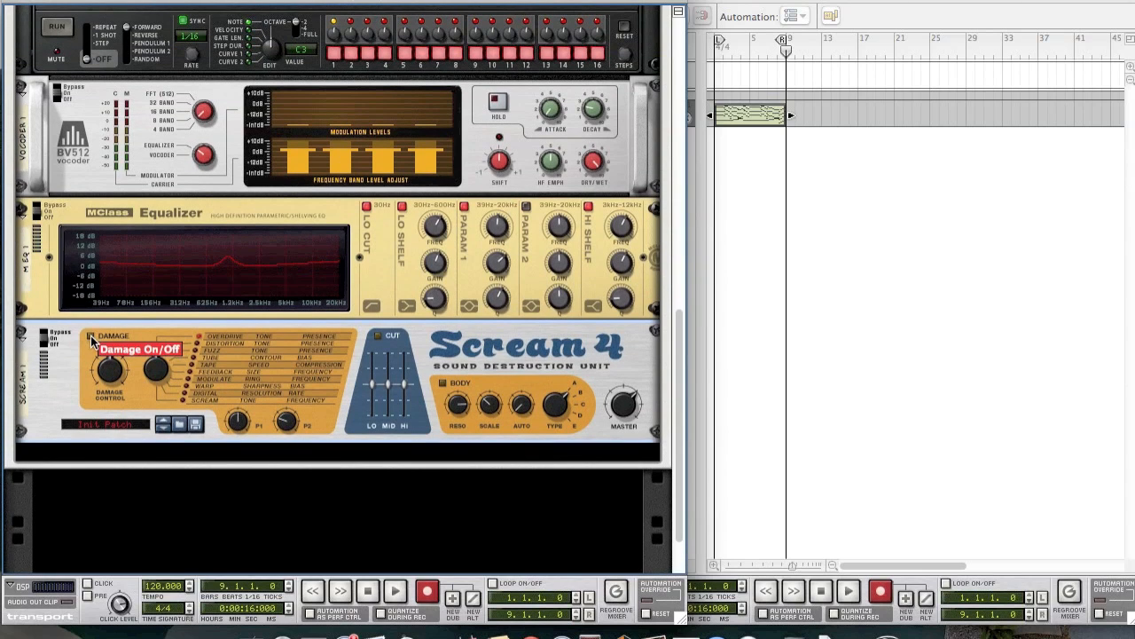
{"action": "left_click", "coordinate": [377, 338]}
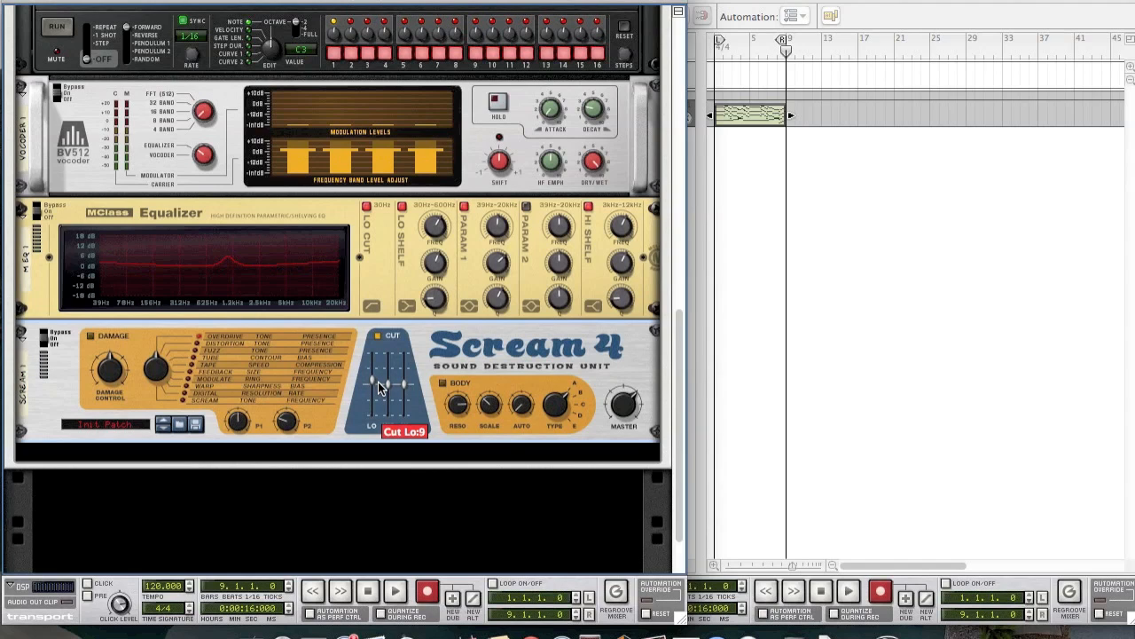
{"action": "left_click_drag", "start_coordinate": [389, 386], "coordinate": [389, 381]}
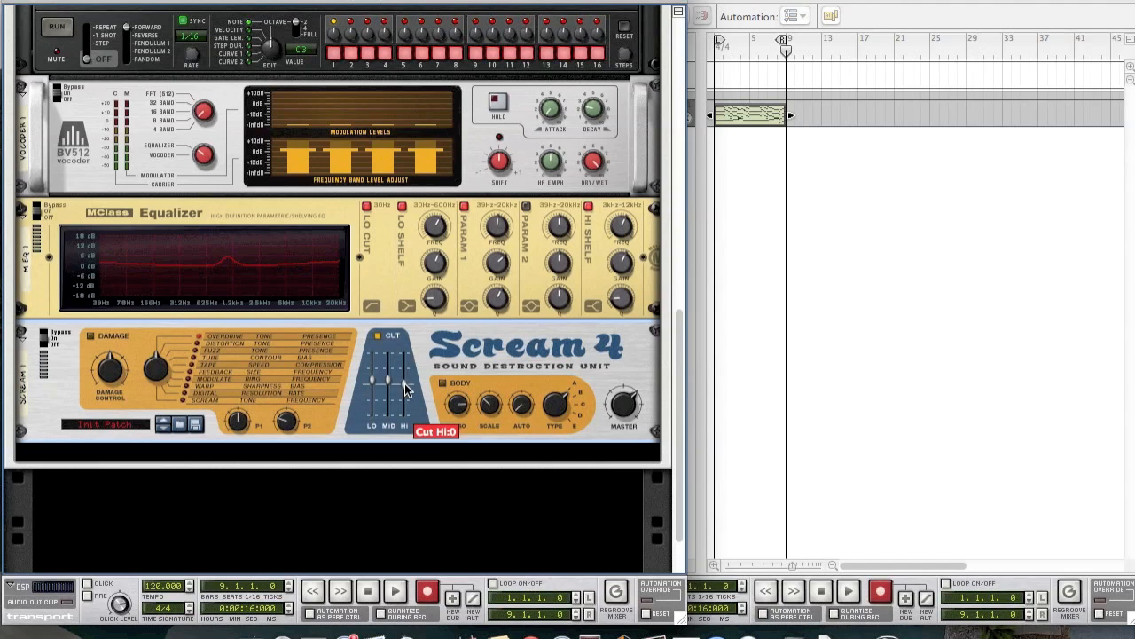
{"action": "left_click_drag", "start_coordinate": [405, 384], "coordinate": [403, 383]}
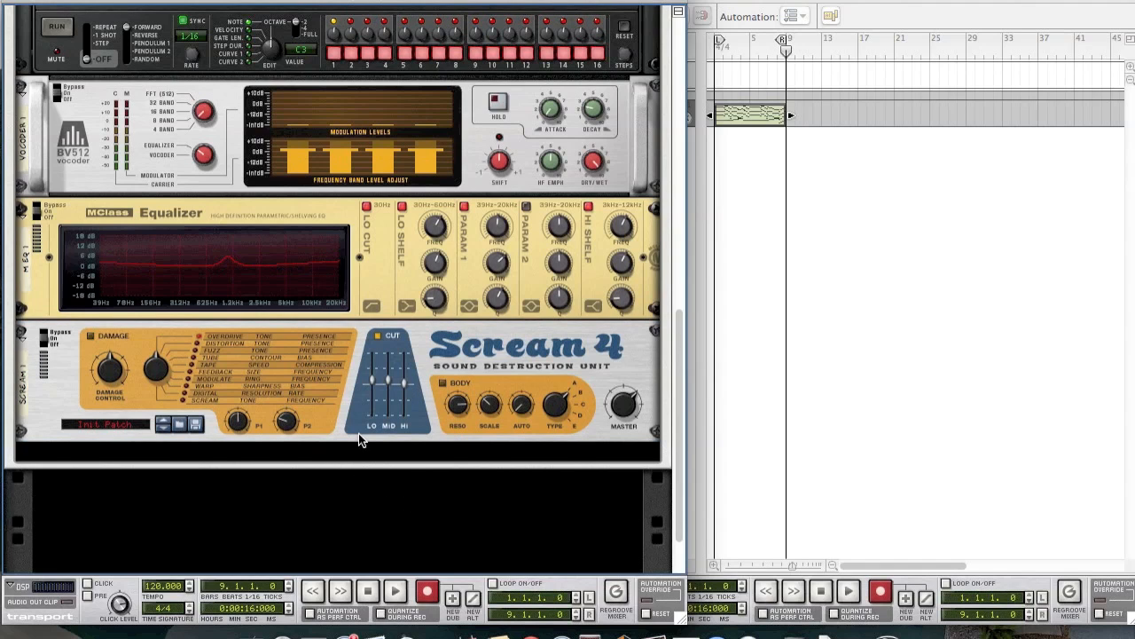
Add an RV7000 Advanced Reverb below the Scream 4 unit in the Combinator.
{"action": "right_click", "coordinate": [333, 428]}
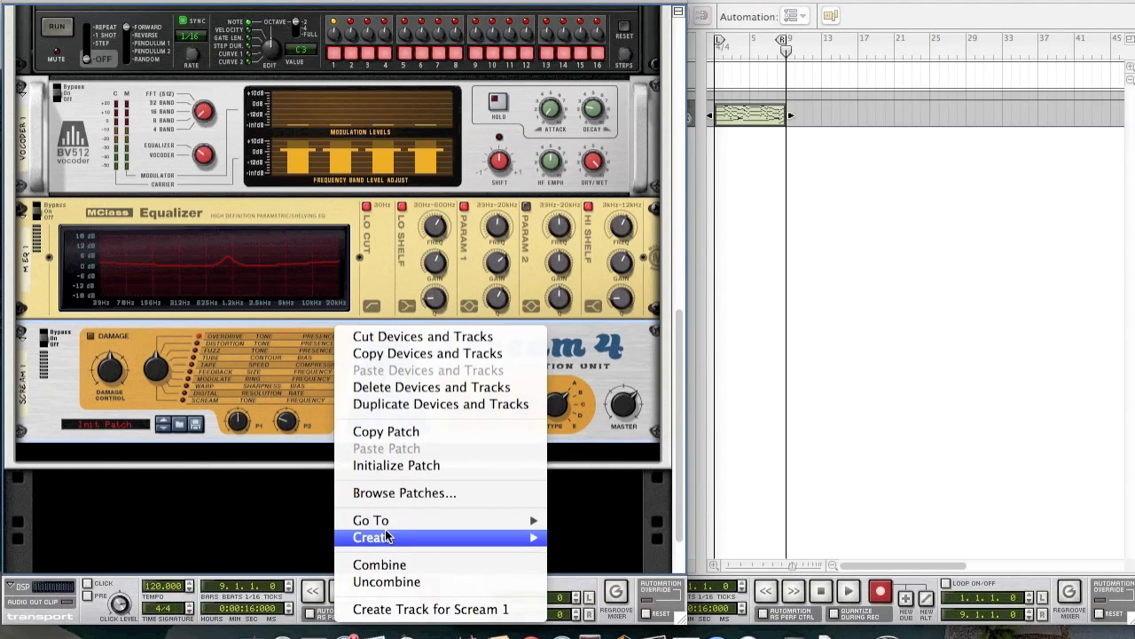
{"action": "mouse_move", "coordinate": [386, 536]}
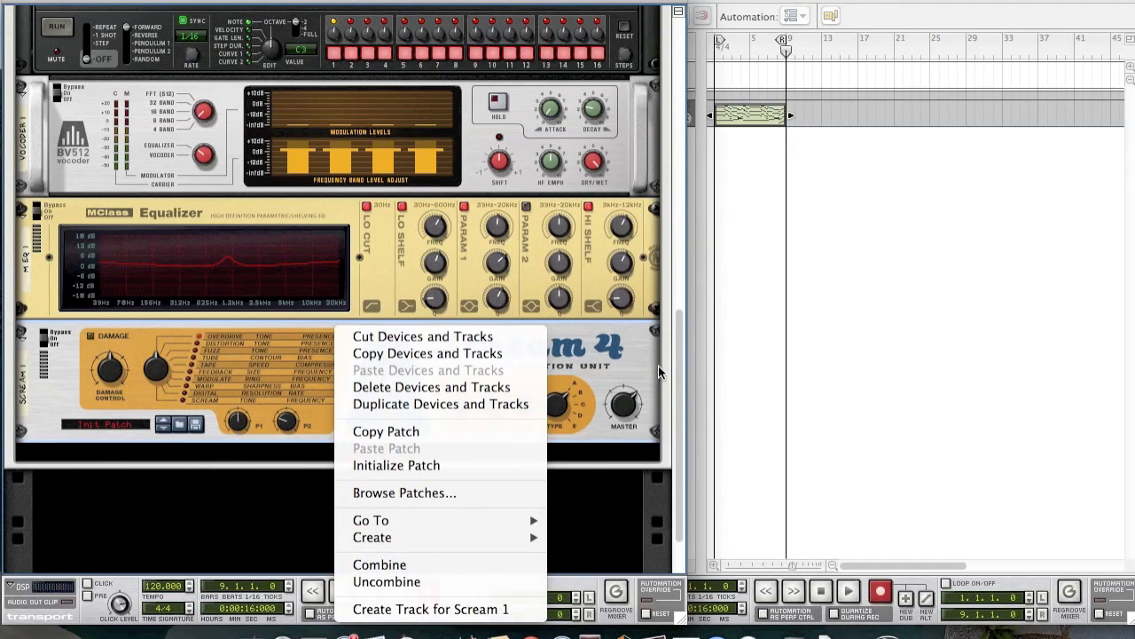
{"action": "mouse_move", "coordinate": [478, 527]}
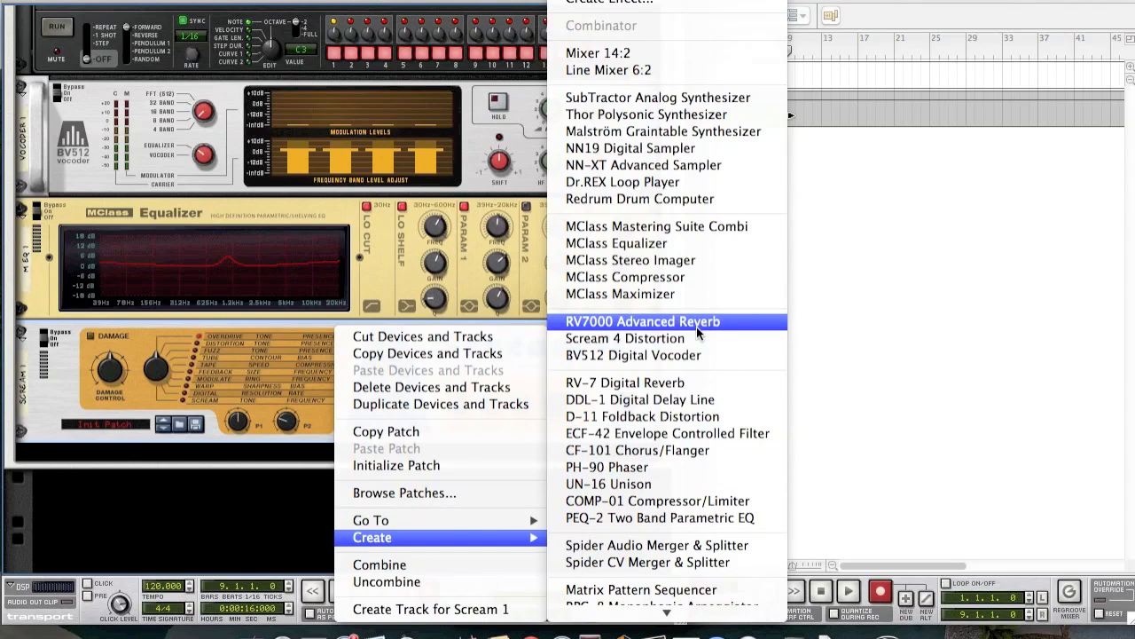
{"action": "left_click", "coordinate": [665, 321]}
{"action": "left_click", "coordinate": [417, 433]}
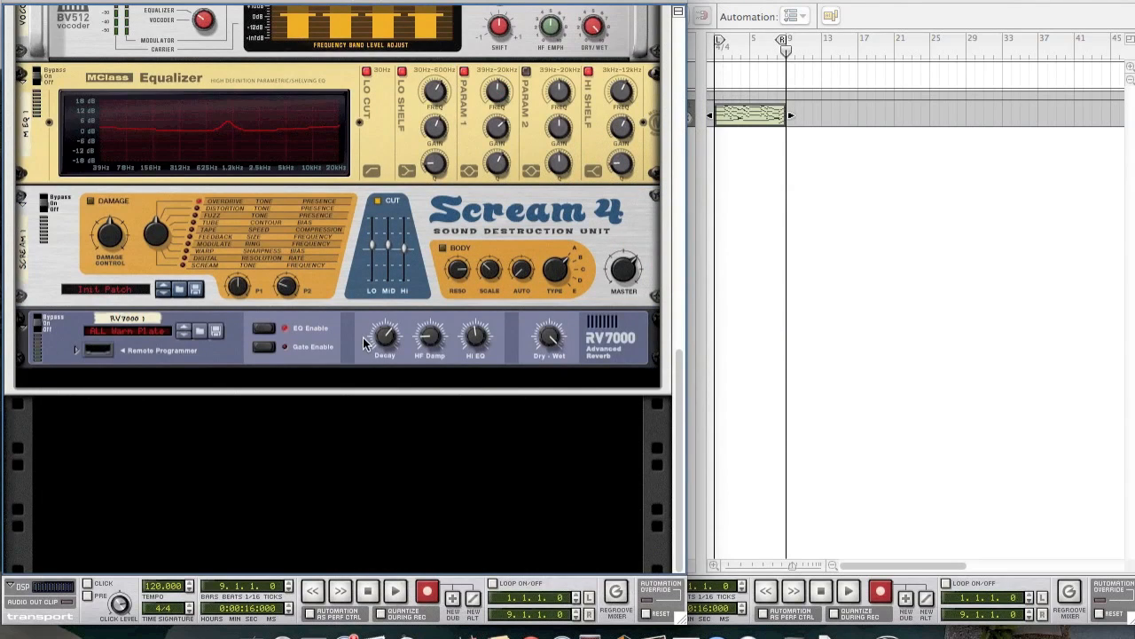
Adjust the RV7000 with slightly less decay, more HF Damp, Hi EQ at 14 and a much lower Dry-Wet mix.
{"action": "scroll", "coordinate": [335, 364], "scroll_direction": "up", "scroll_amount": 1}
{"action": "scroll", "coordinate": [335, 364], "scroll_direction": "up", "scroll_amount": 2}
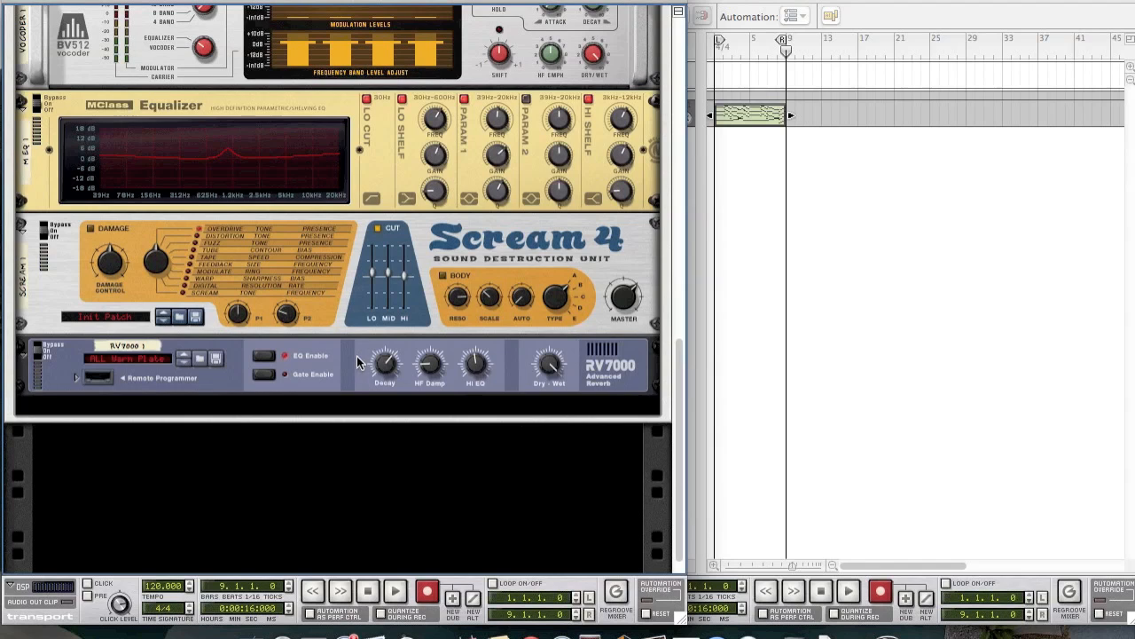
{"action": "left_click", "coordinate": [388, 370]}
{"action": "left_click_drag", "start_coordinate": [387, 371], "coordinate": [387, 371]}
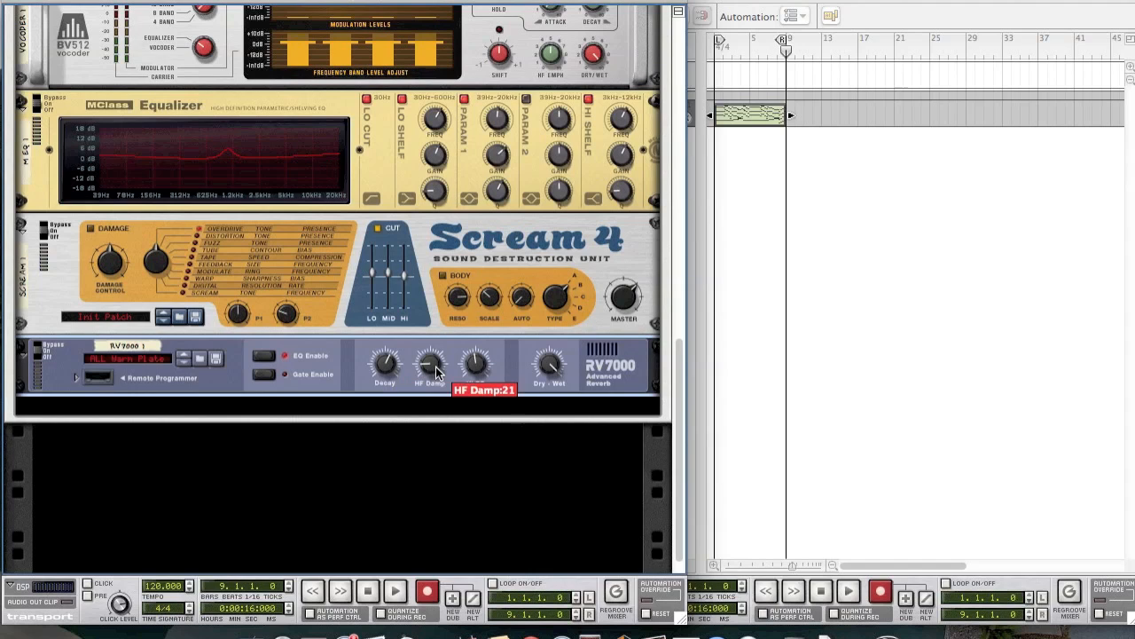
{"action": "left_click_drag", "start_coordinate": [434, 367], "coordinate": [435, 353]}
{"action": "left_click_drag", "start_coordinate": [464, 379], "coordinate": [463, 371]}
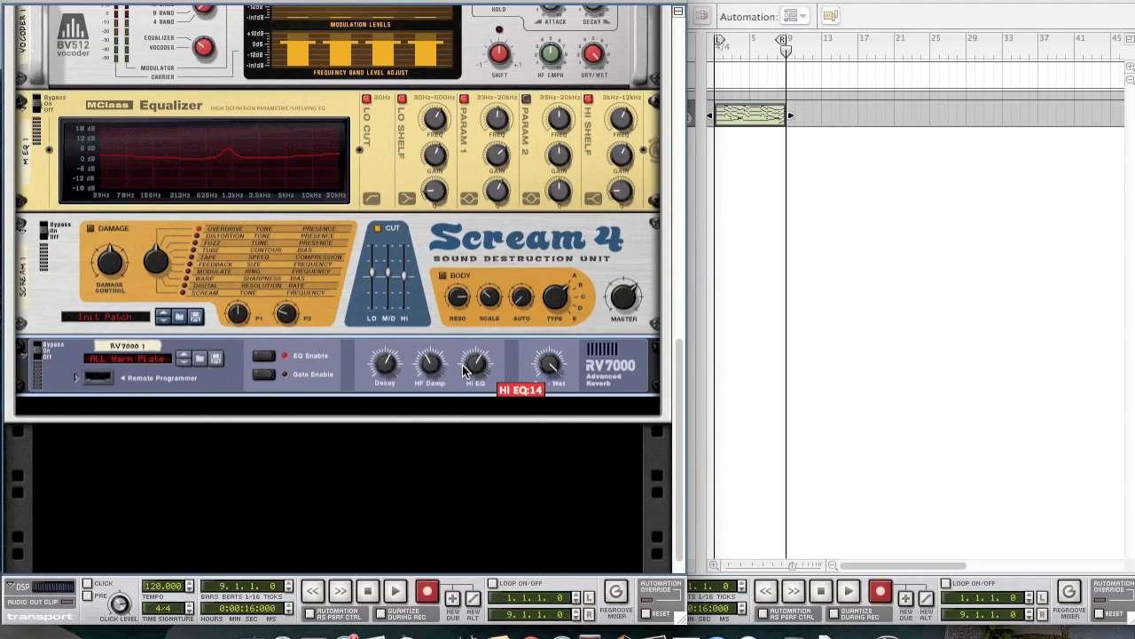
{"action": "left_click_drag", "start_coordinate": [558, 358], "coordinate": [557, 404]}
Return the playhead to the song start and play the clip at a reduced system volume.
{"action": "scroll", "coordinate": [554, 408], "scroll_direction": "up", "scroll_amount": 10}
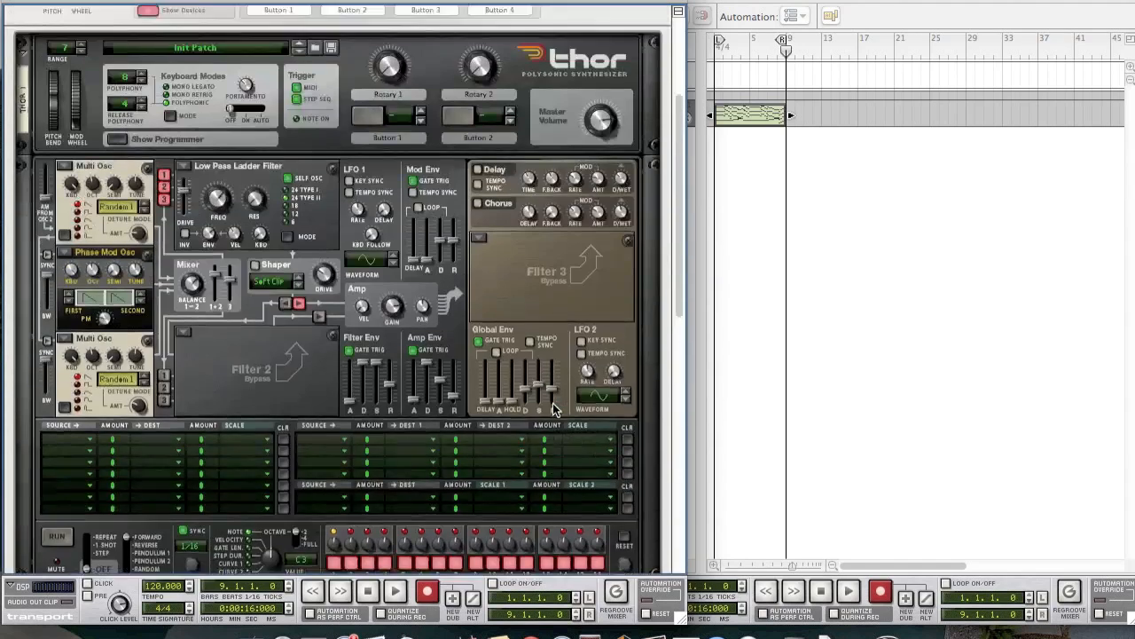
{"action": "scroll", "coordinate": [553, 408], "scroll_direction": "up", "scroll_amount": 5}
{"action": "left_click", "coordinate": [812, 232]}
{"action": "left_click_drag", "start_coordinate": [786, 53], "coordinate": [671, 48]}
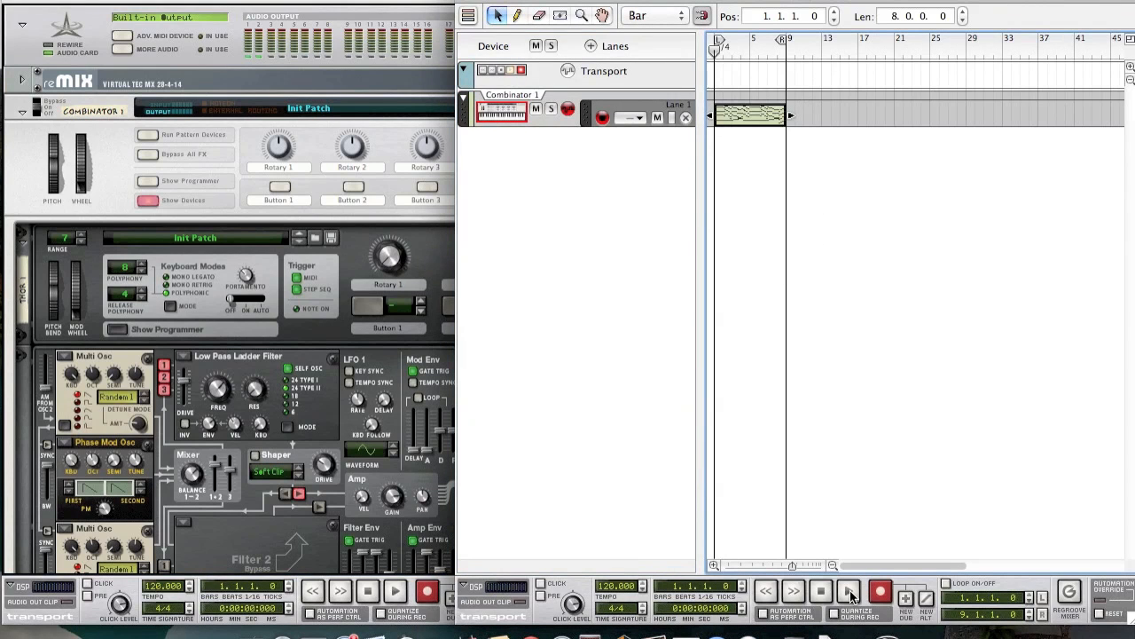
{"action": "left_click", "coordinate": [849, 591]}
{"action": "key", "text": "XF86AudioLowerVolume"}
{"action": "key", "text": "XF86AudioLowerVolume"}
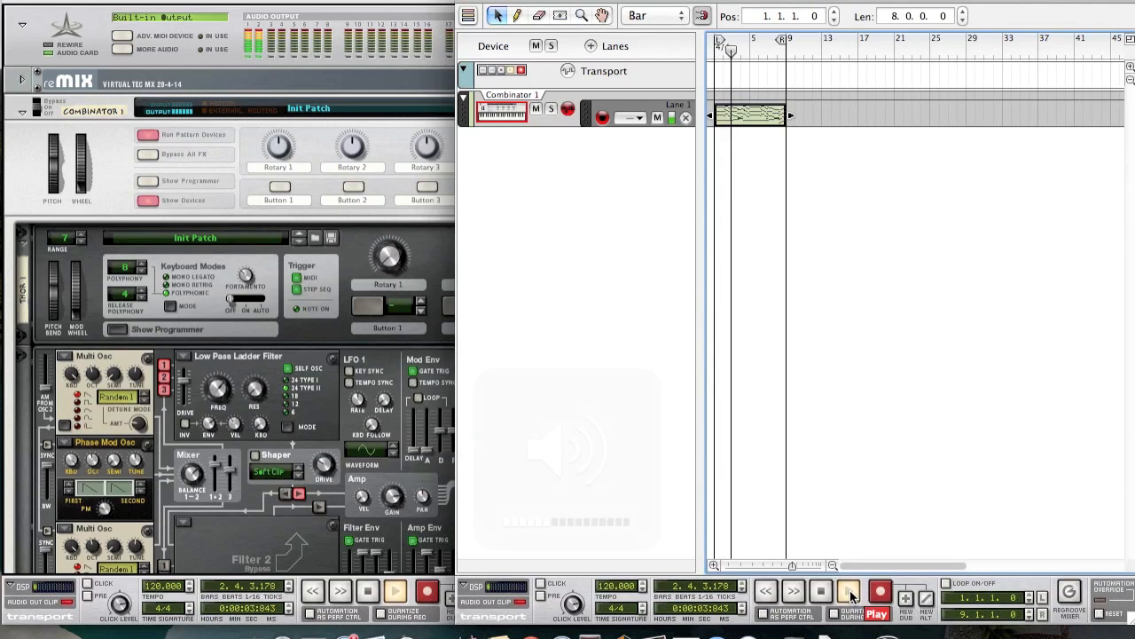
Set the song tempo to 127 and turn on looping, ending with playback stopped.
{"action": "left_click_drag", "start_coordinate": [627, 585], "coordinate": [613, 556]}
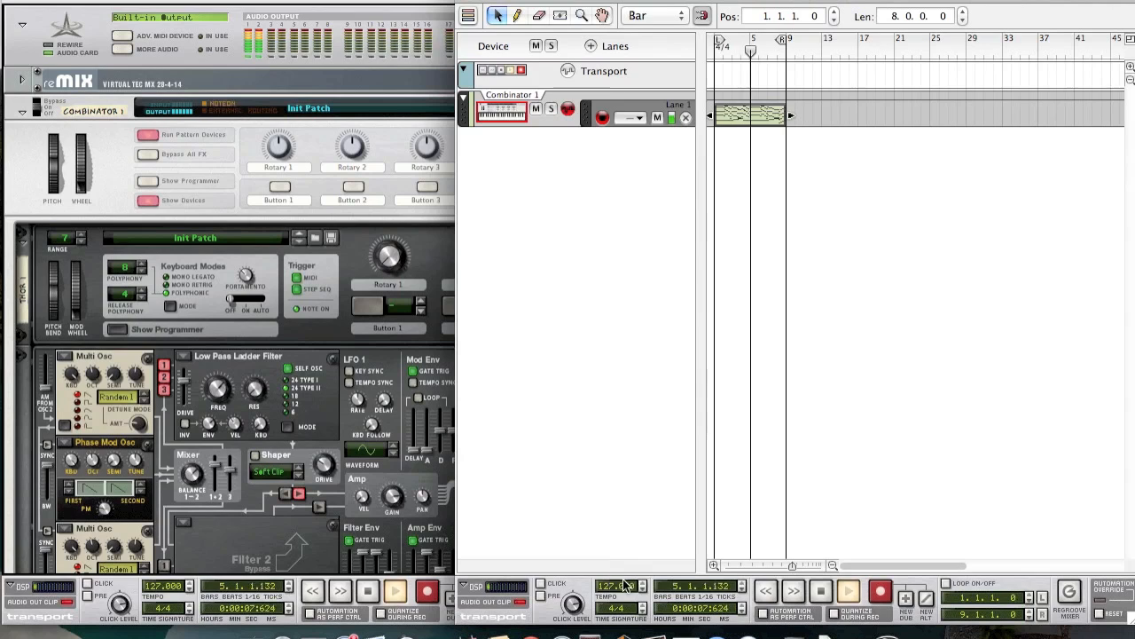
{"action": "left_click", "coordinate": [956, 588]}
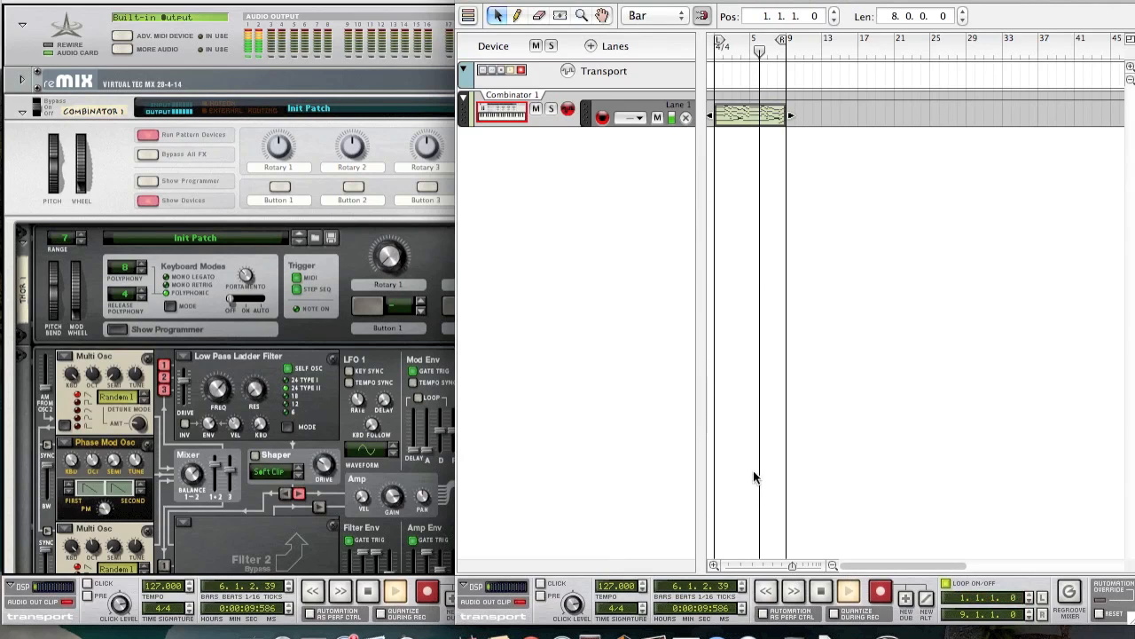
{"action": "left_click", "coordinate": [820, 591]}
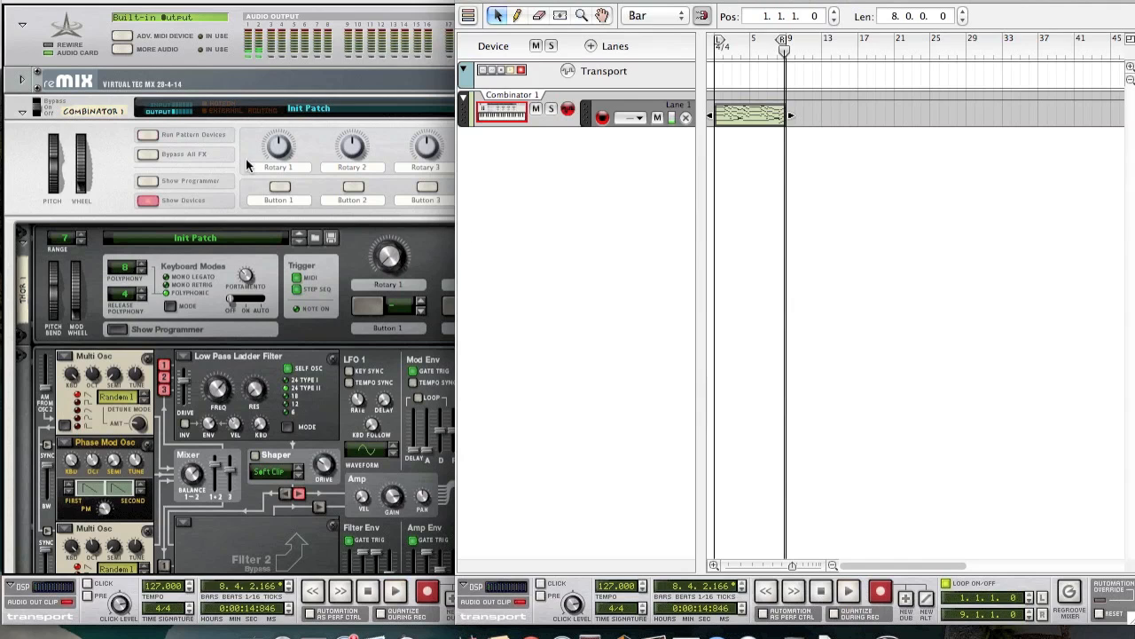
{"action": "left_click", "coordinate": [219, 165]}
{"action": "scroll", "coordinate": [124, 212], "scroll_direction": "down", "scroll_amount": 20}
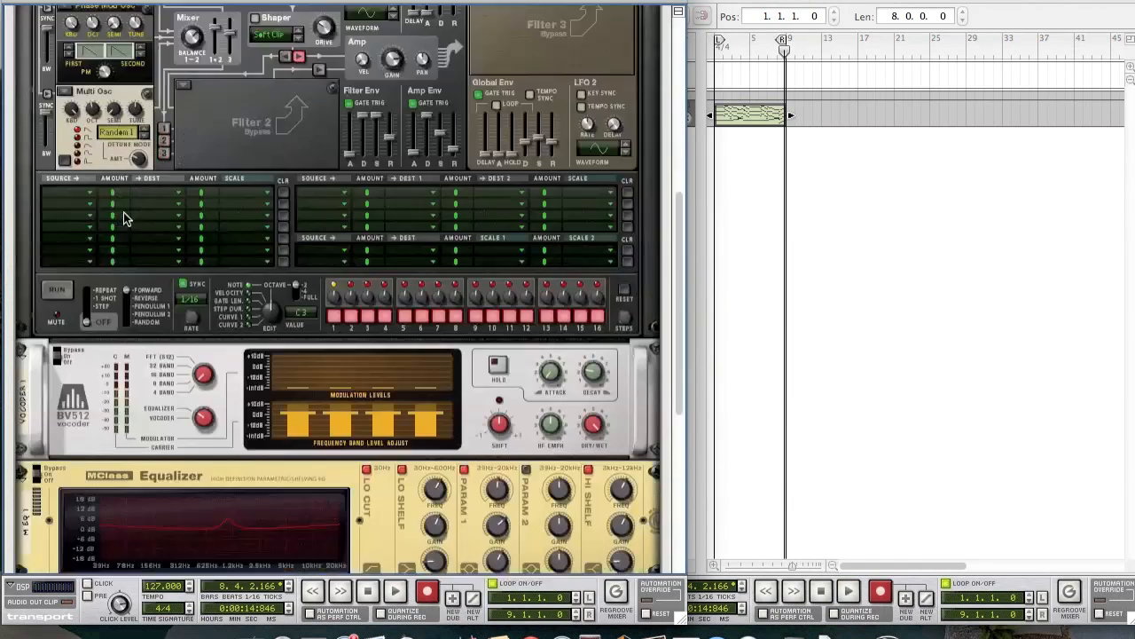
{"action": "scroll", "coordinate": [198, 331], "scroll_direction": "down", "scroll_amount": 5}
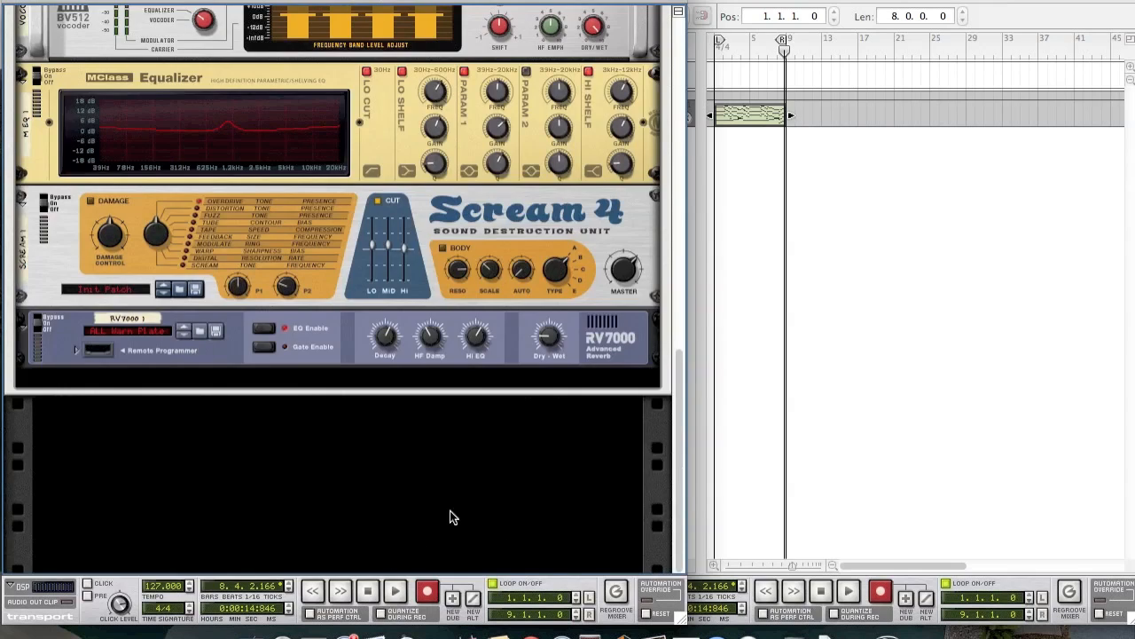
{"action": "scroll", "coordinate": [617, 472], "scroll_direction": "up", "scroll_amount": 1}
{"action": "scroll", "coordinate": [617, 471], "scroll_direction": "up", "scroll_amount": 20}
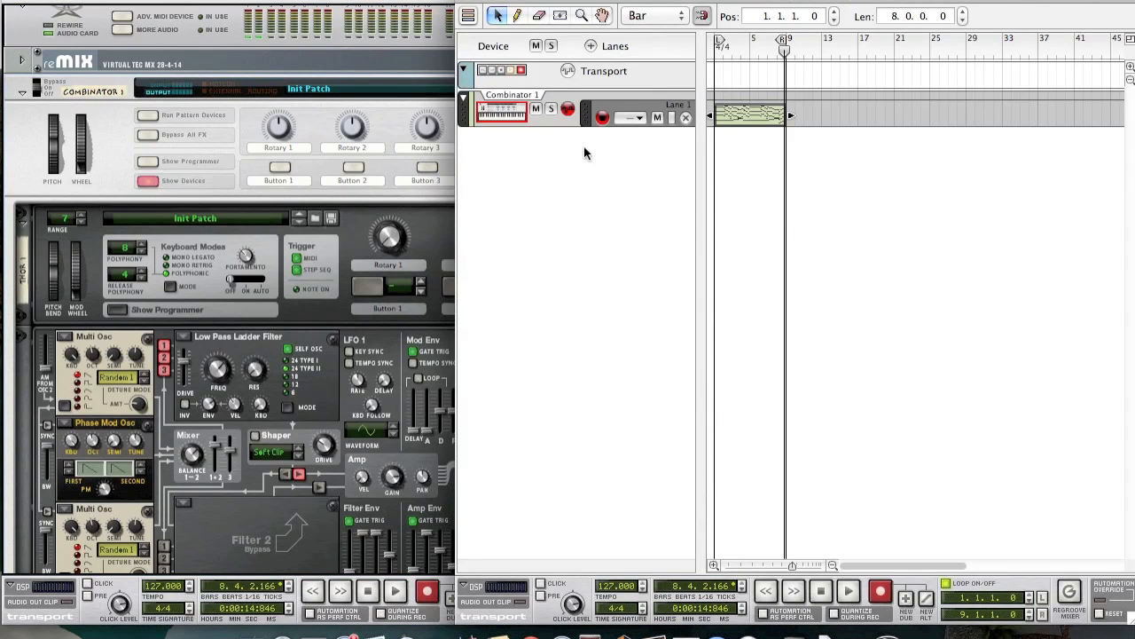
Open the Combinator 1 clip in the note editor, fit its eight bars to the view and move the playhead back toward the start.
{"action": "double_click", "coordinate": [766, 115]}
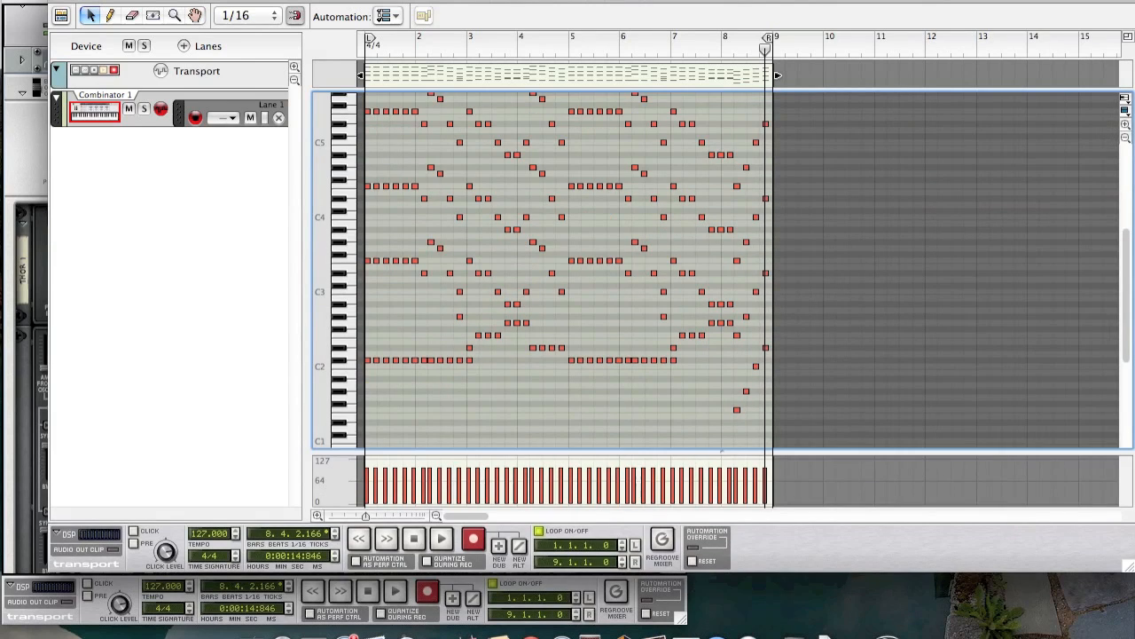
{"action": "left_click_drag", "start_coordinate": [376, 514], "coordinate": [364, 512]}
{"action": "left_click_drag", "start_coordinate": [485, 527], "coordinate": [455, 519]}
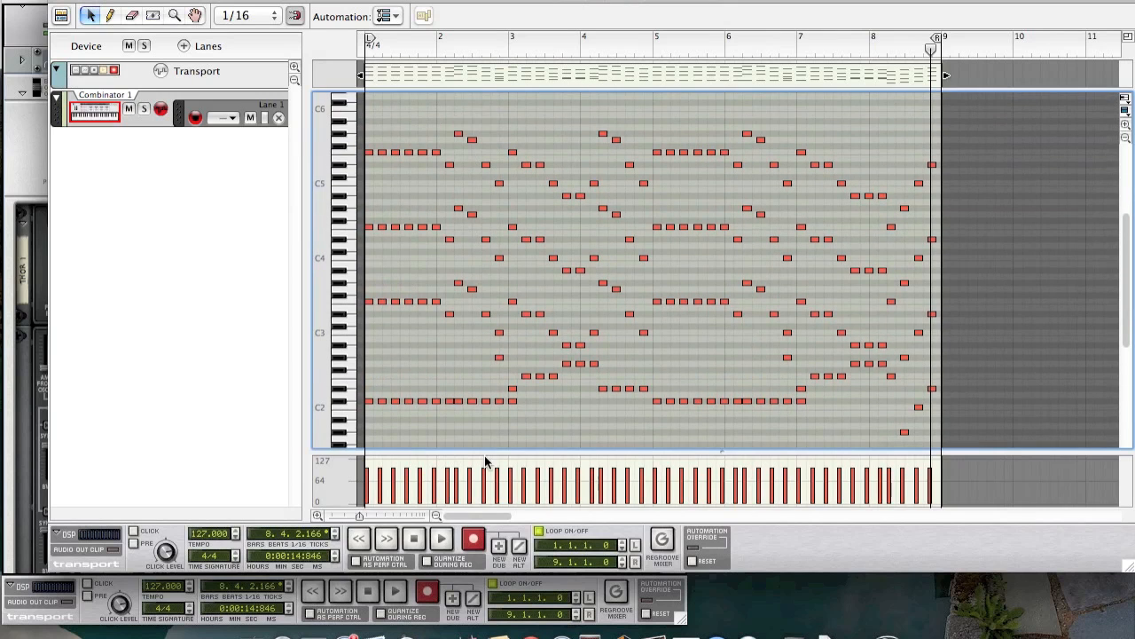
{"action": "left_click_drag", "start_coordinate": [928, 58], "coordinate": [747, 53]}
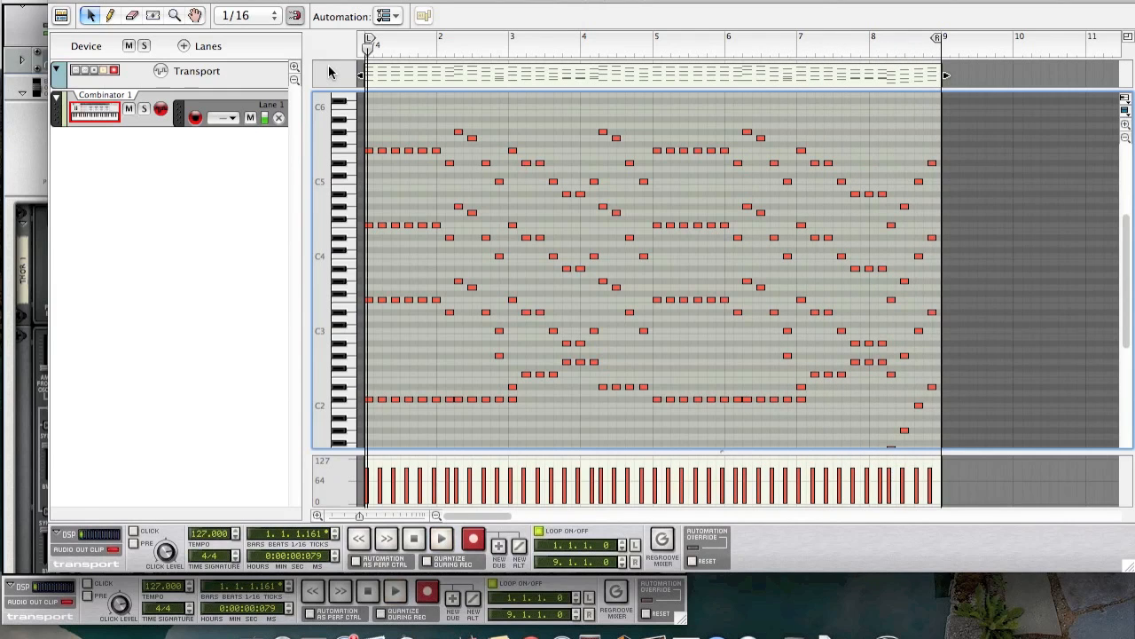
Enlarge the sequencer window downward to show more of the note lane and bring the device rack to the front.
{"action": "left_click", "coordinate": [19, 157]}
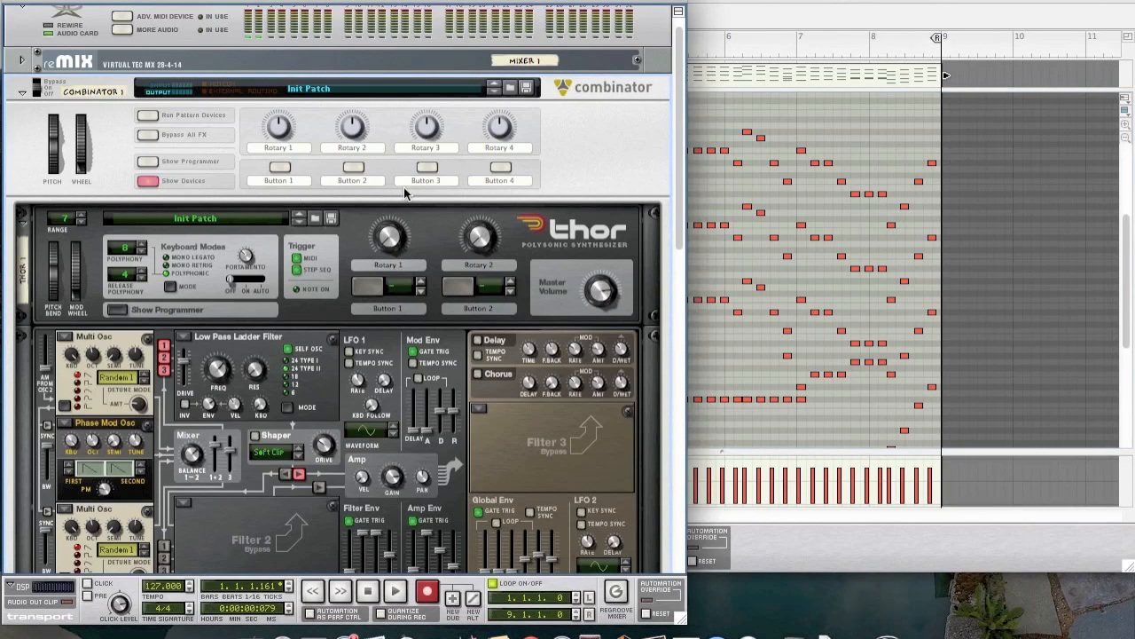
{"action": "left_click_drag", "start_coordinate": [1128, 566], "coordinate": [1129, 628]}
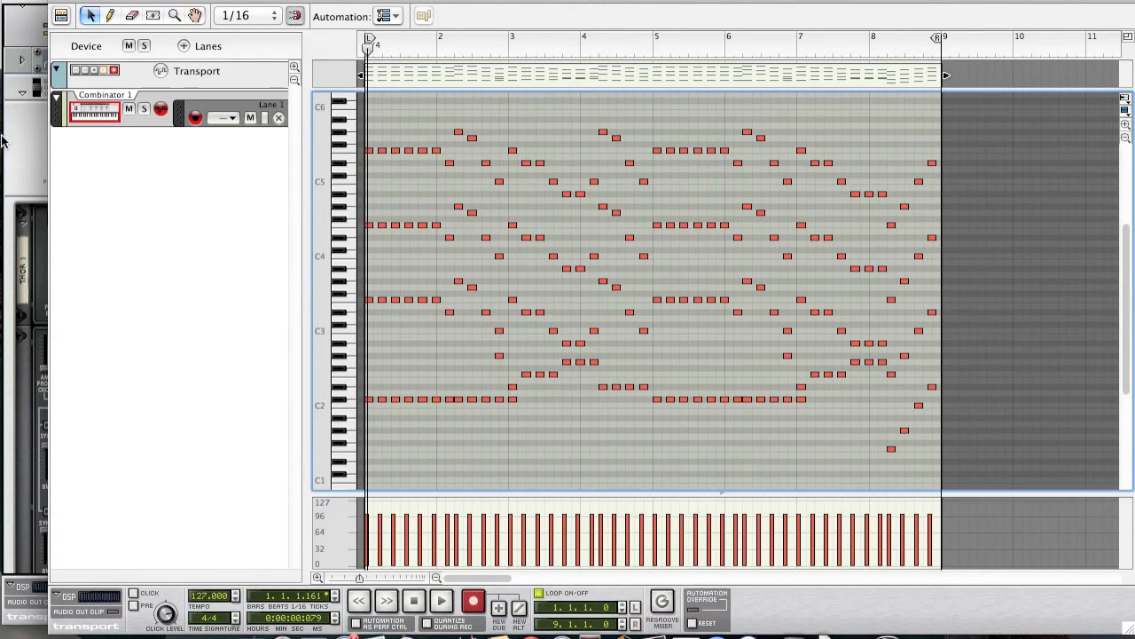
{"action": "left_click", "coordinate": [19, 157]}
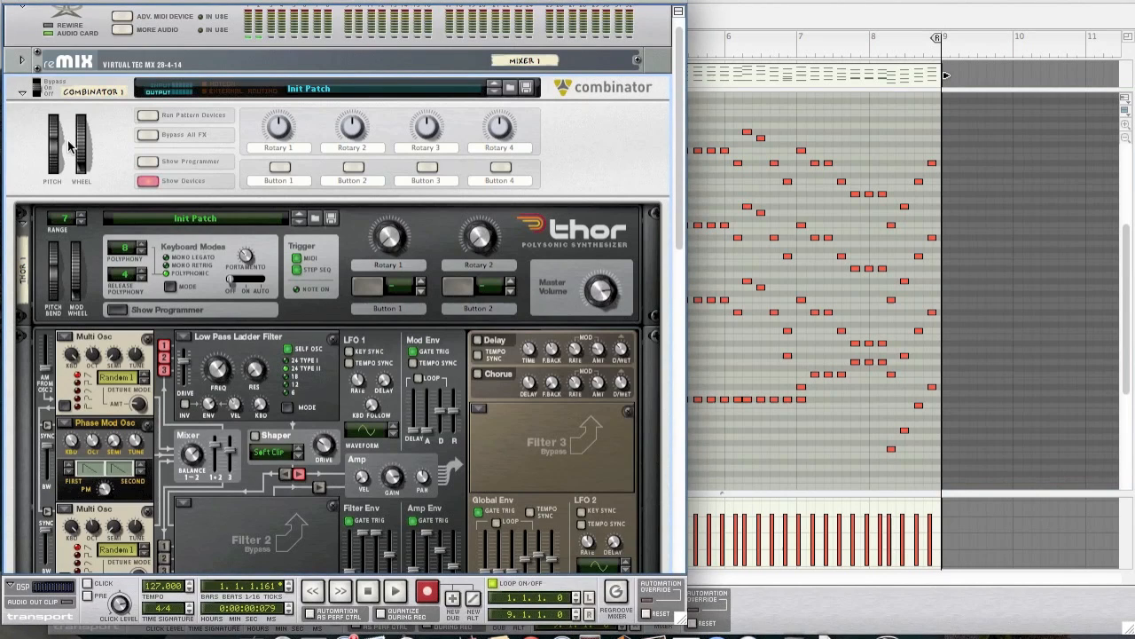